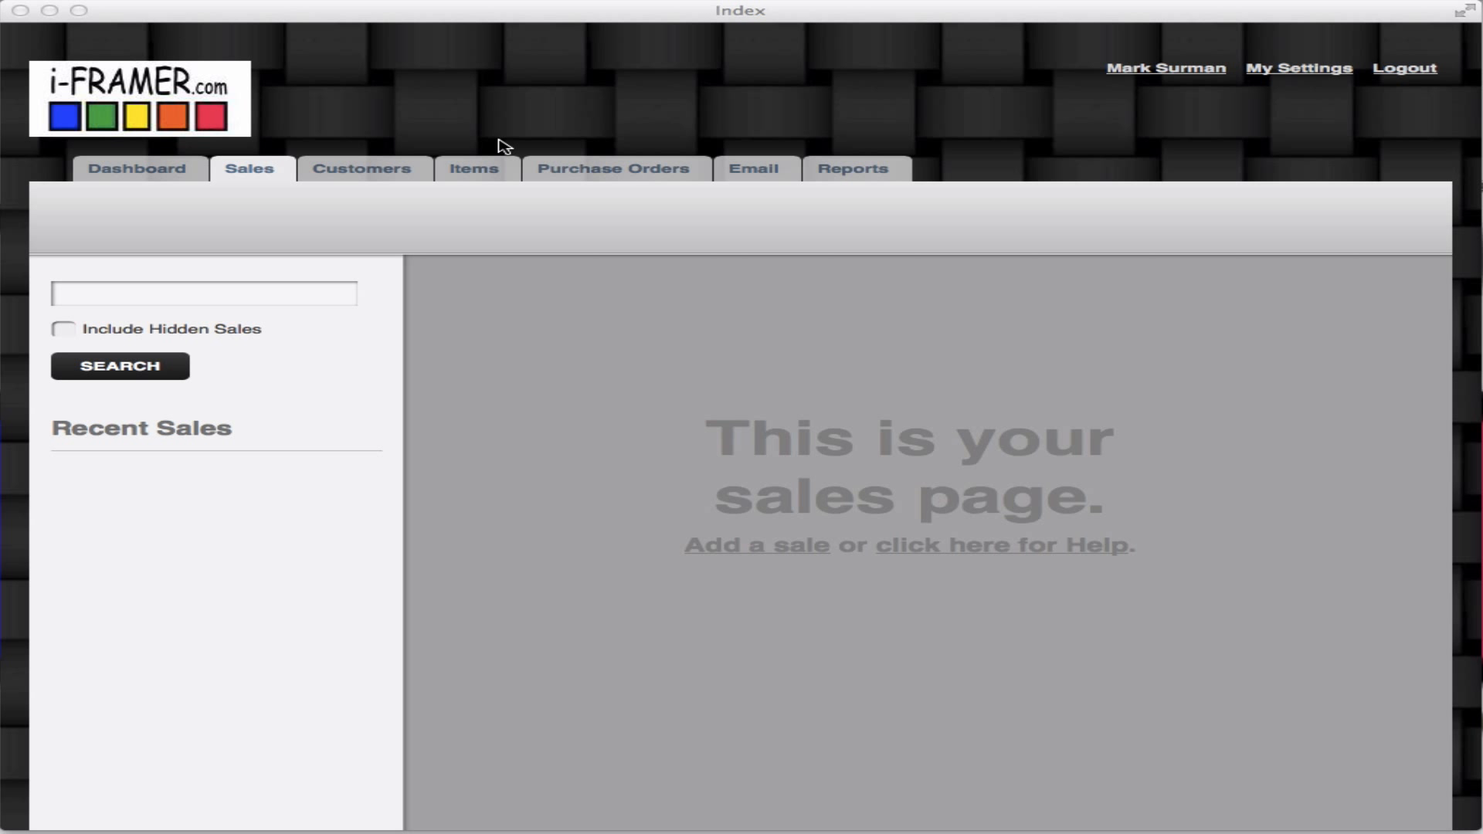
Step: Start a new item of type Other from the items page
left_click(473, 172)
left_click(474, 173)
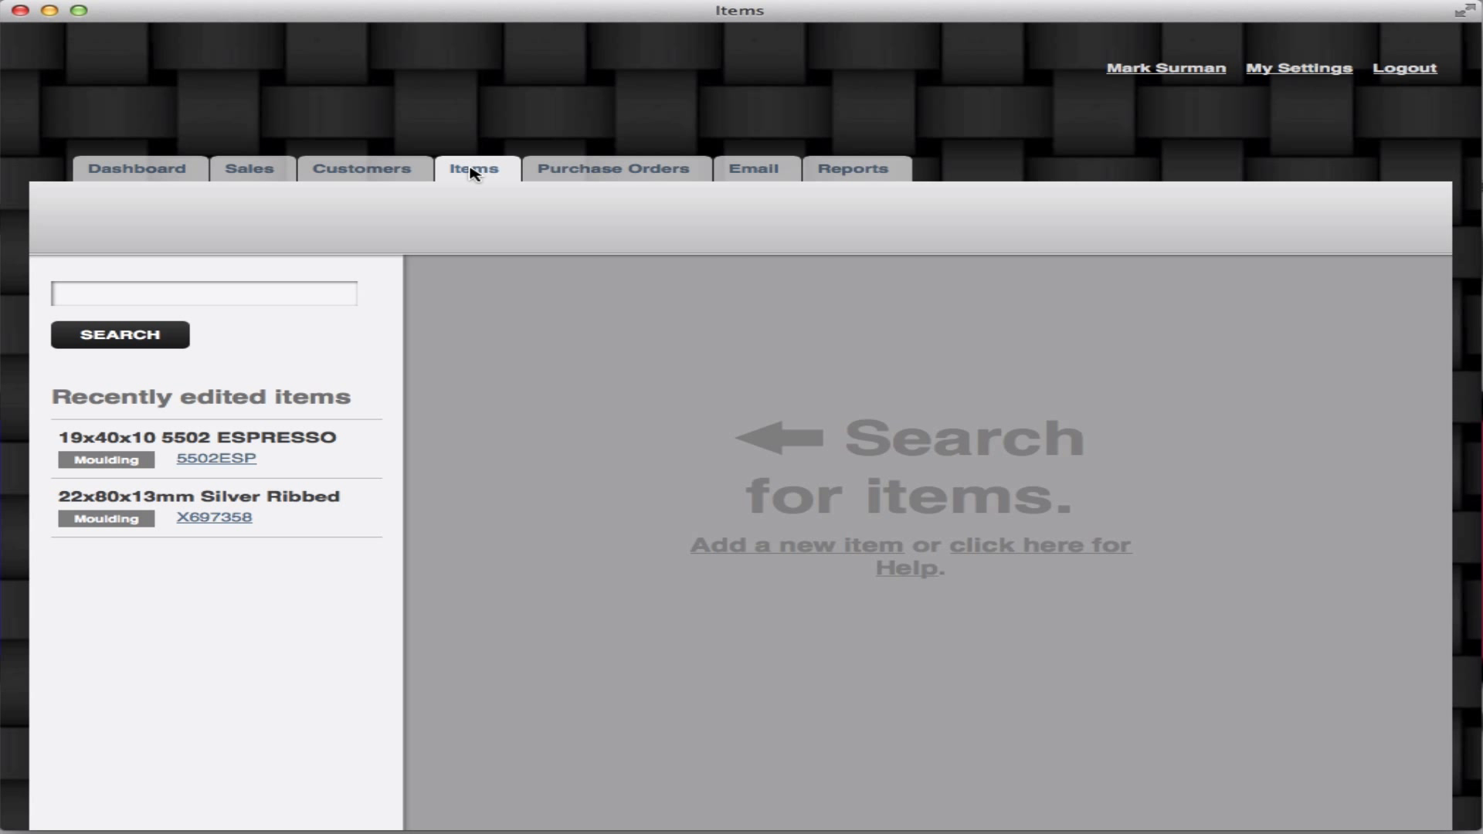
left_click(736, 548)
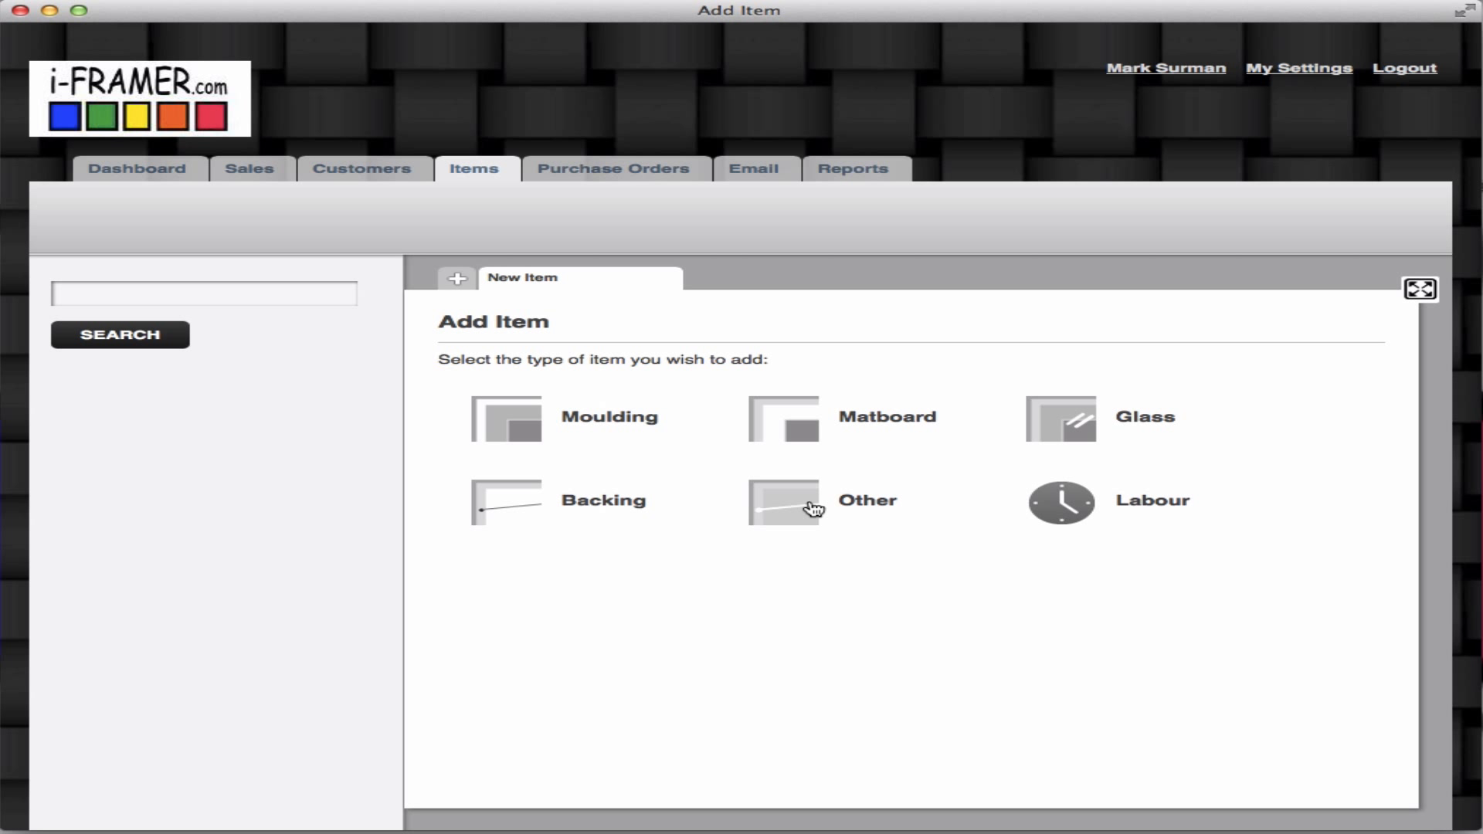
left_click(814, 508)
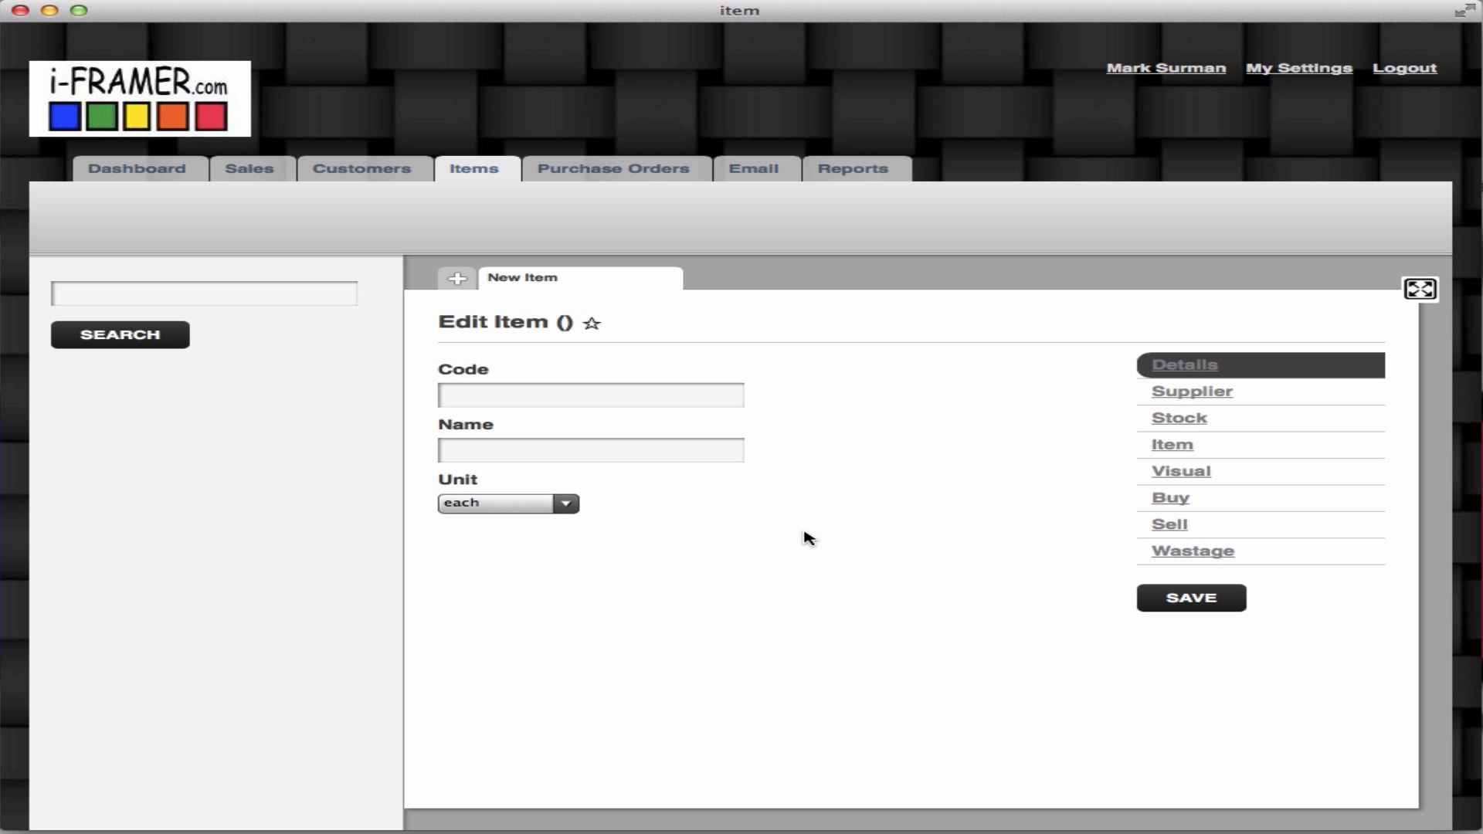
Step: Enter the item's code PBspacer and name Plastic Black Spacers, with metre as its unit
left_click(572, 401)
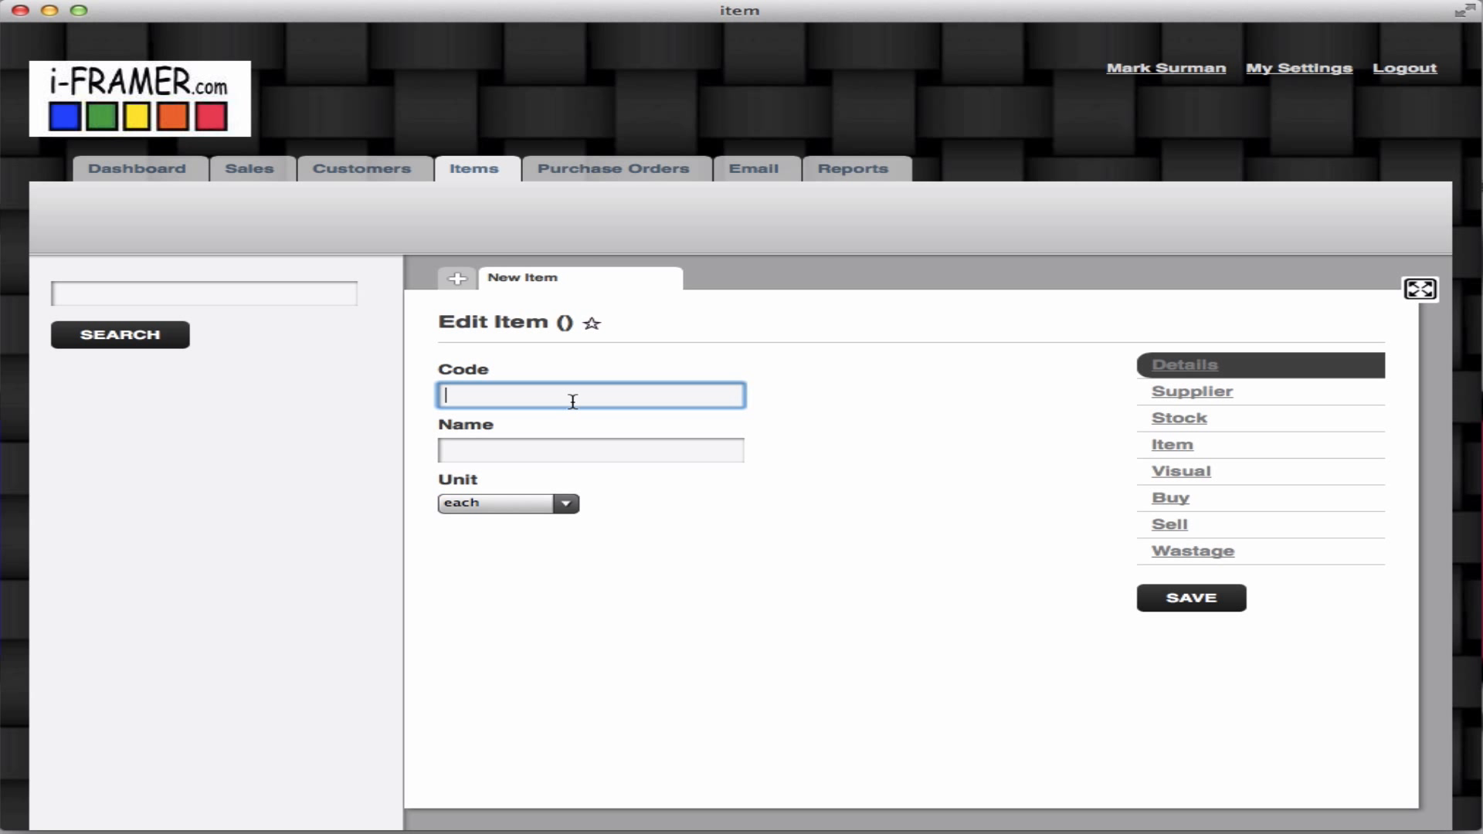
type("PBspacer`")
key("Tab")
type("Plastic")
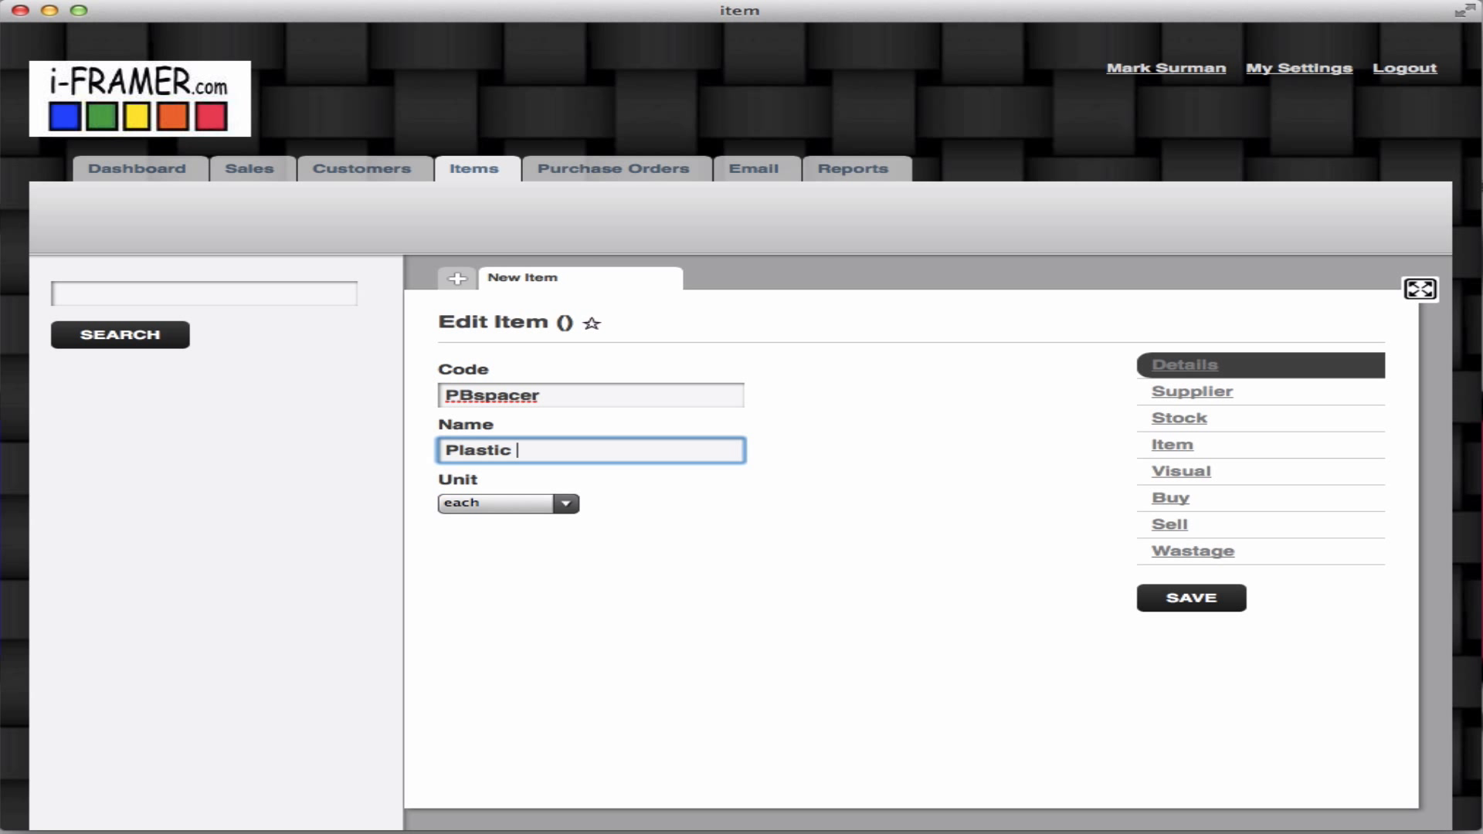
type(" Black Spacers")
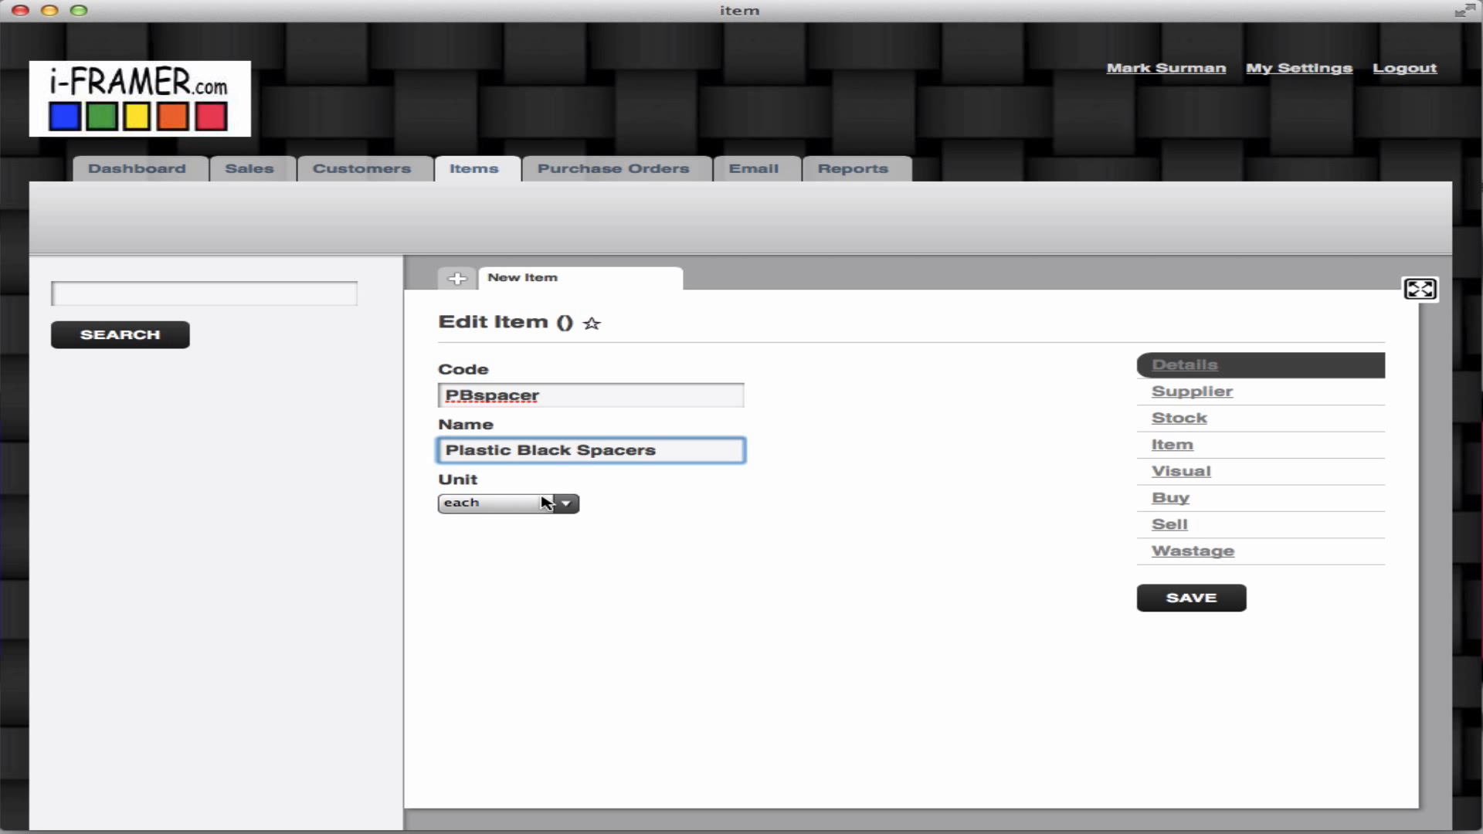
left_click(565, 503)
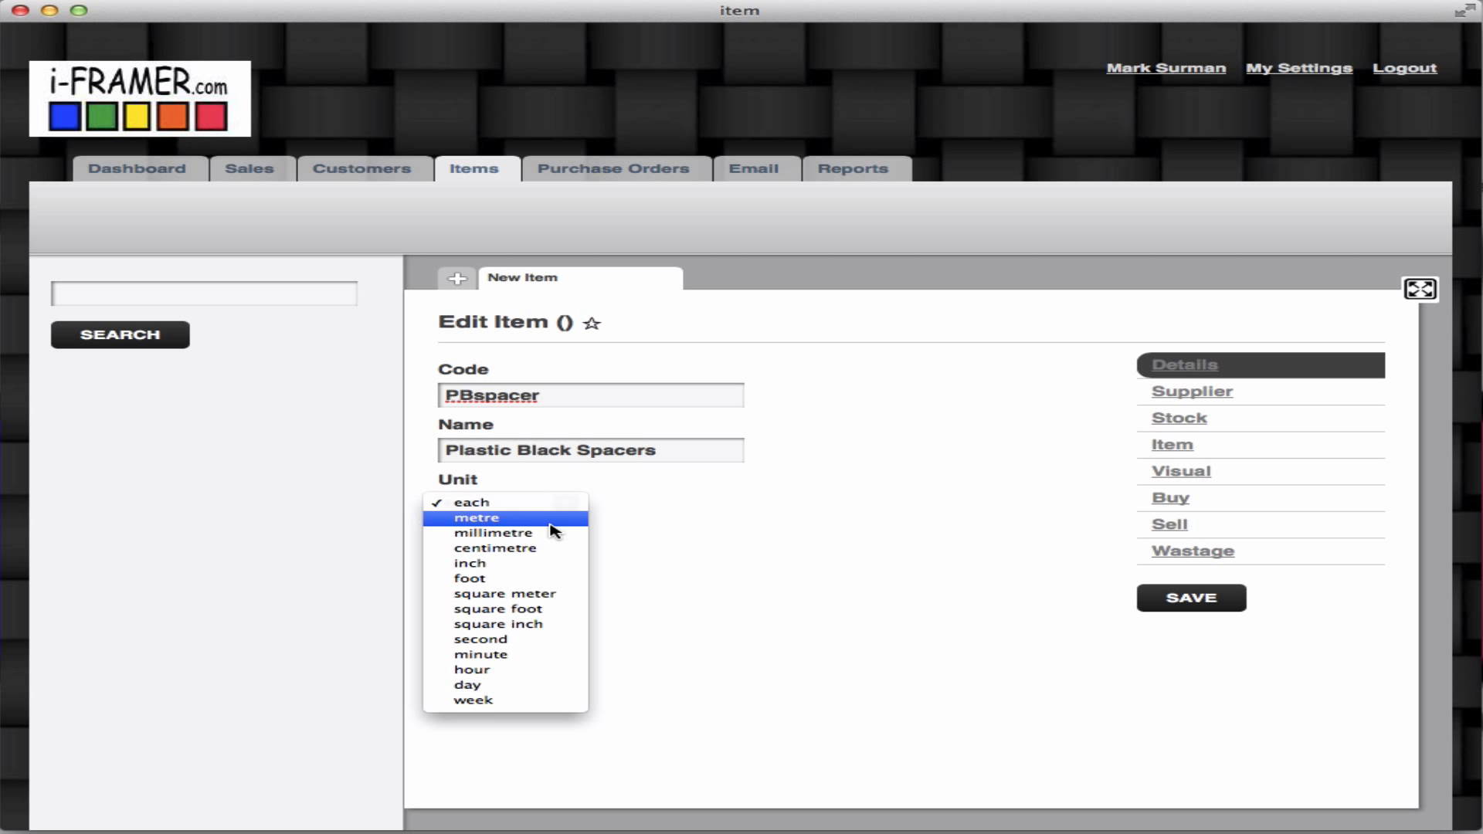
left_click(554, 519)
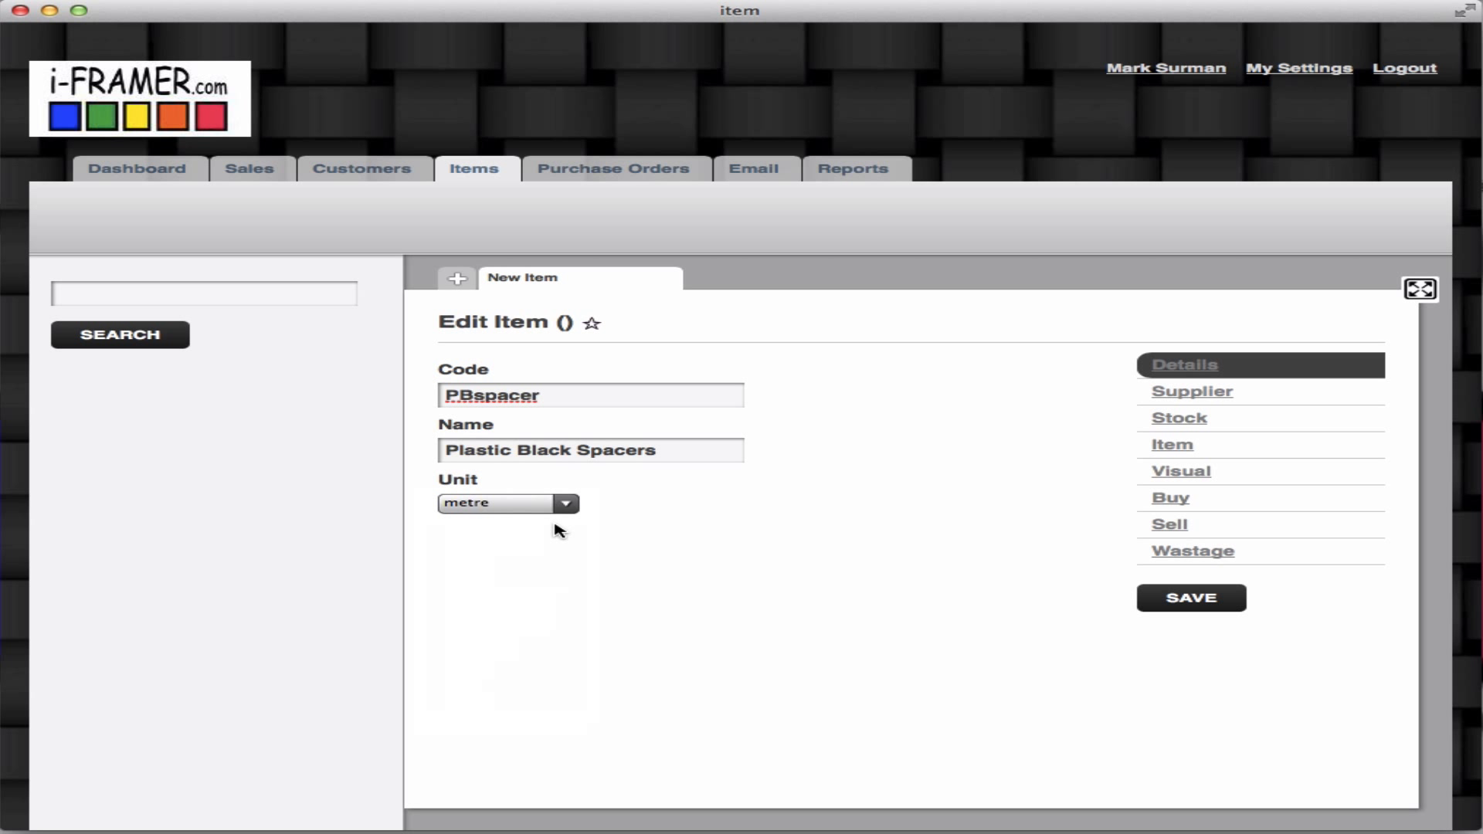
Step: Give the plastic spacers static usage unit pricing with a unit price of 5 and save the item
left_click(1164, 527)
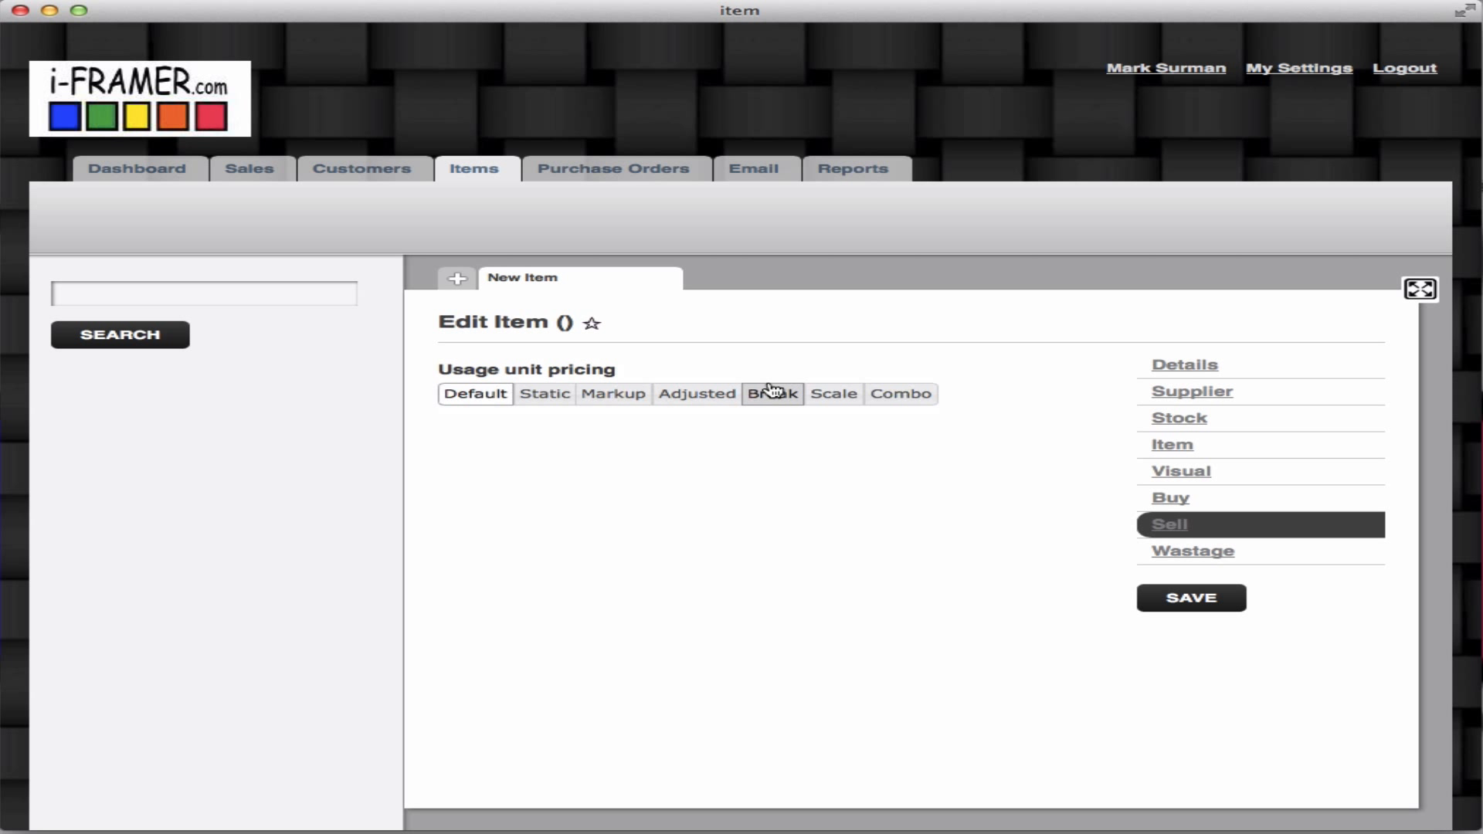
left_click(559, 397)
double_click(466, 480)
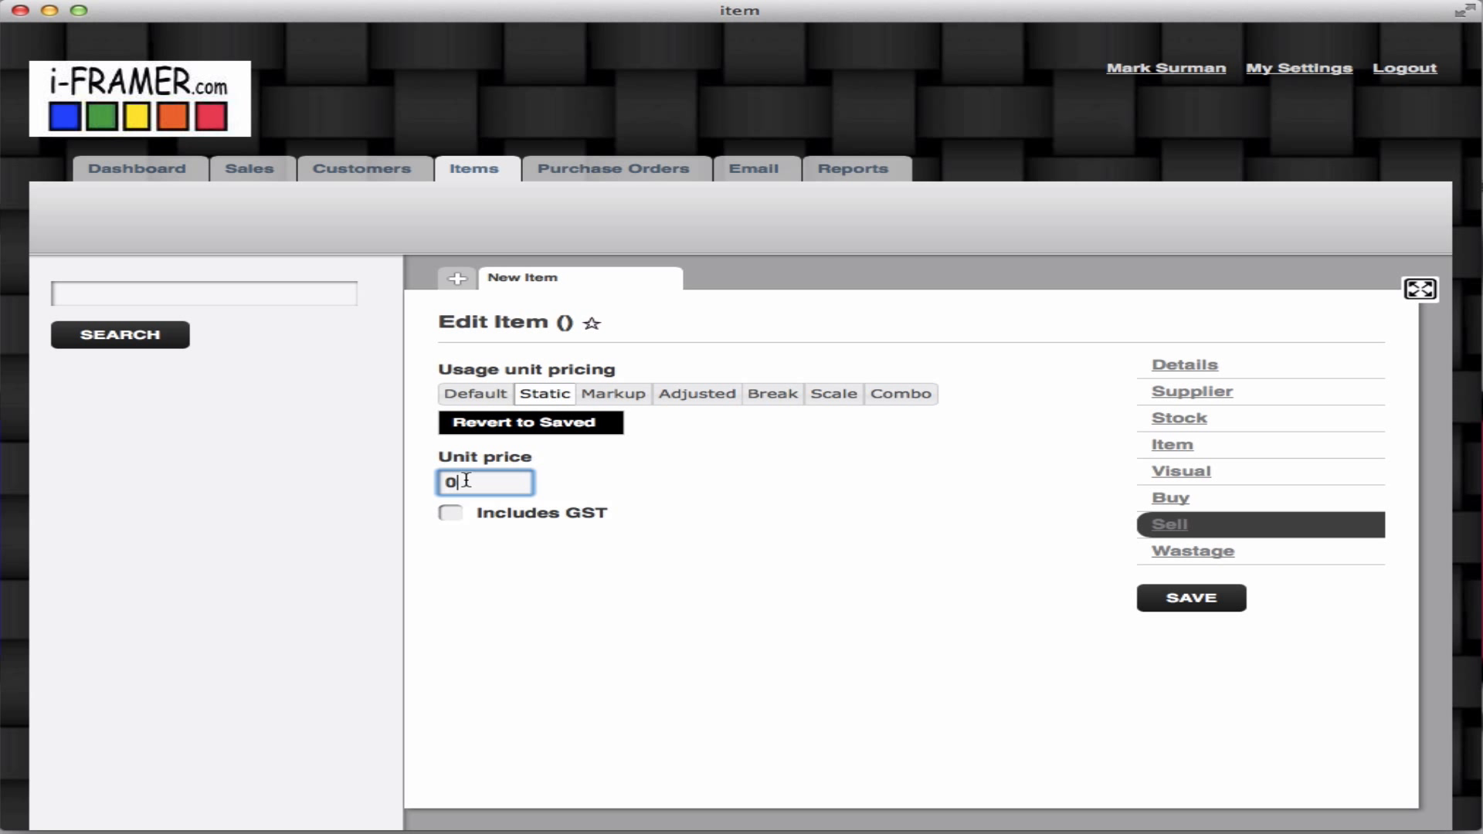
type("5")
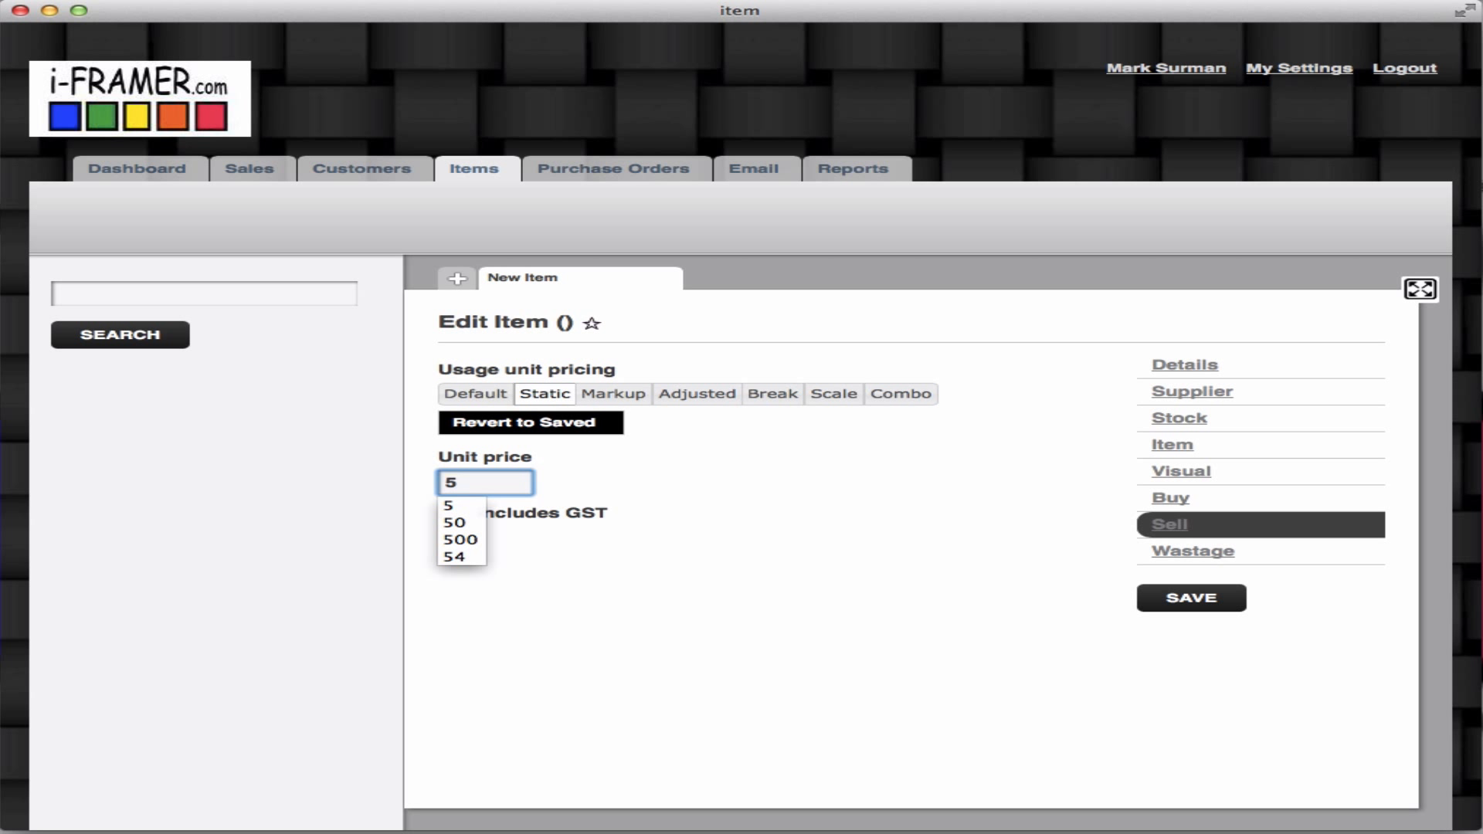
left_click(663, 504)
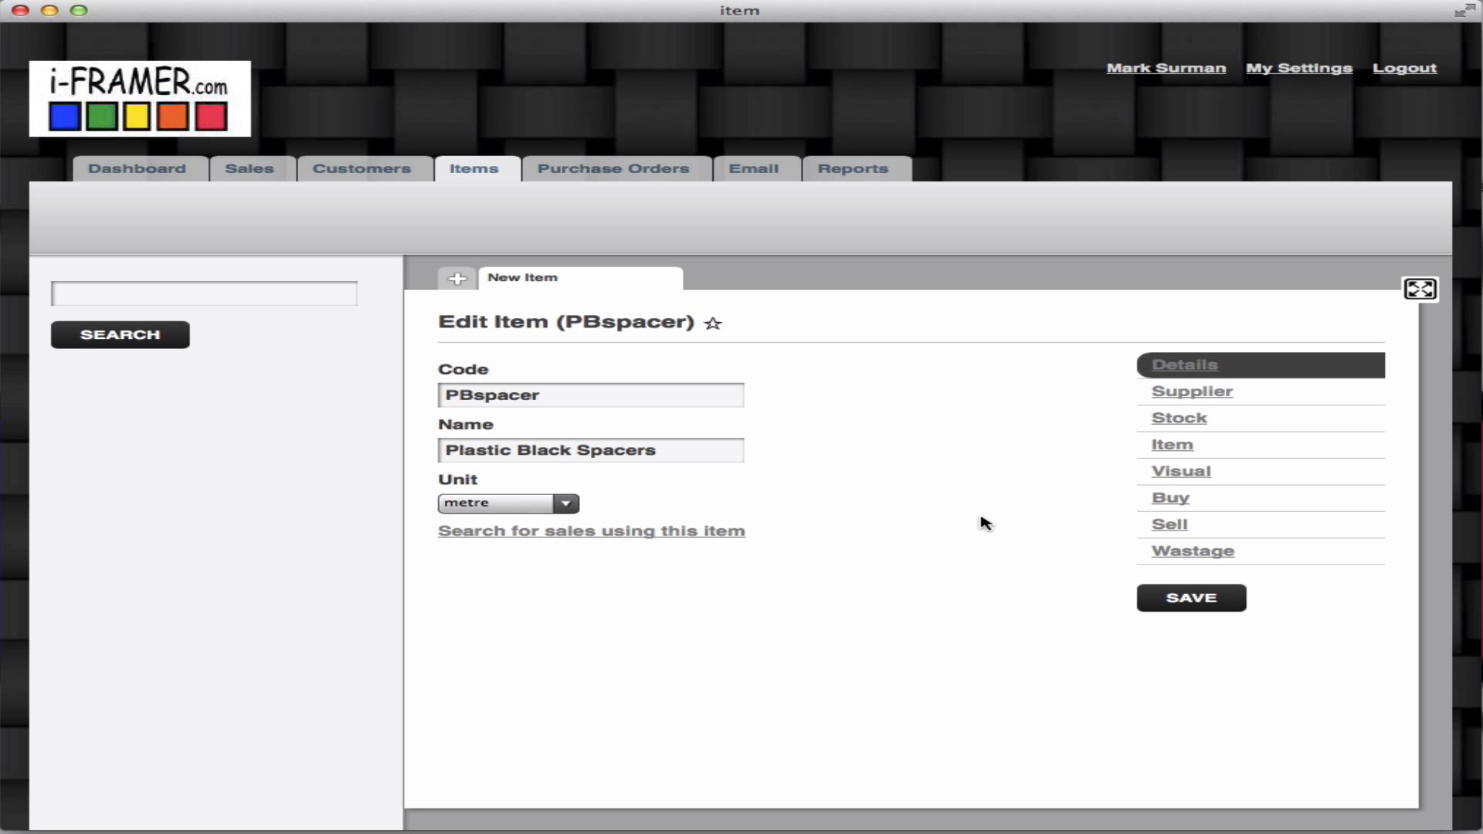
Step: Add another item of type Other with code Mspacer, name Mat Spacers and unit metre
left_click(458, 284)
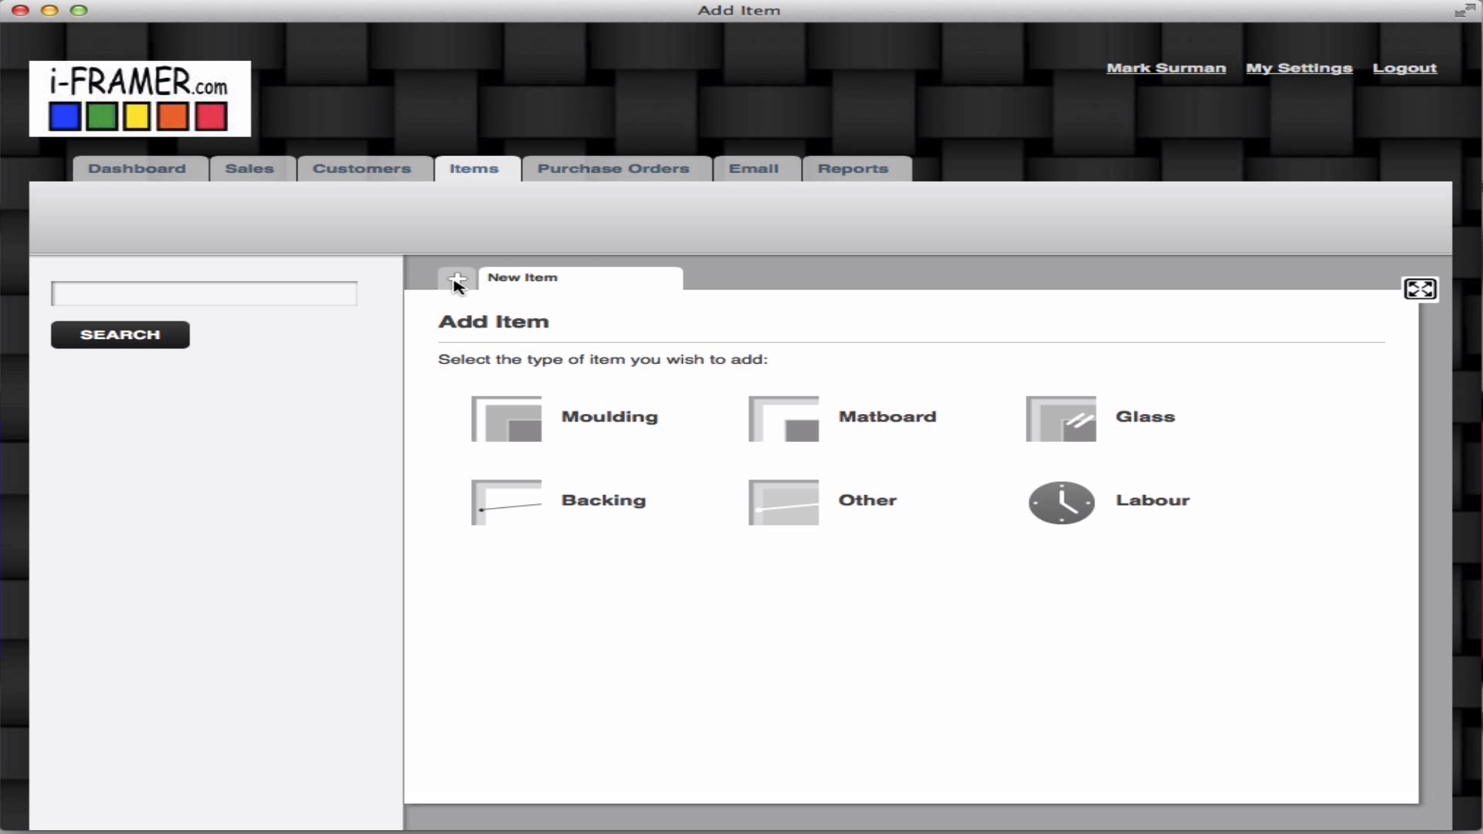
left_click(798, 511)
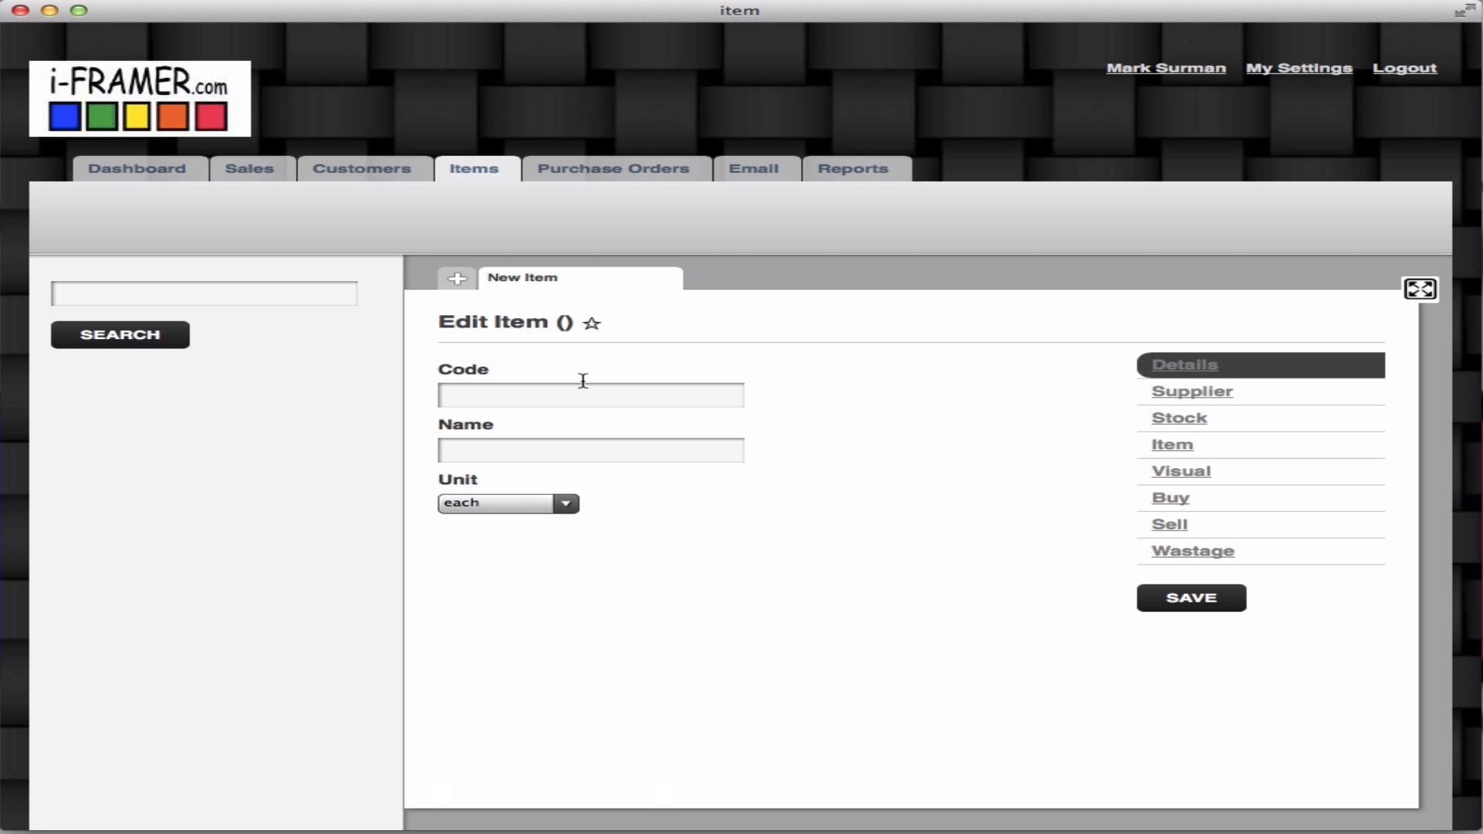
left_click(562, 390)
type("Mspacer")
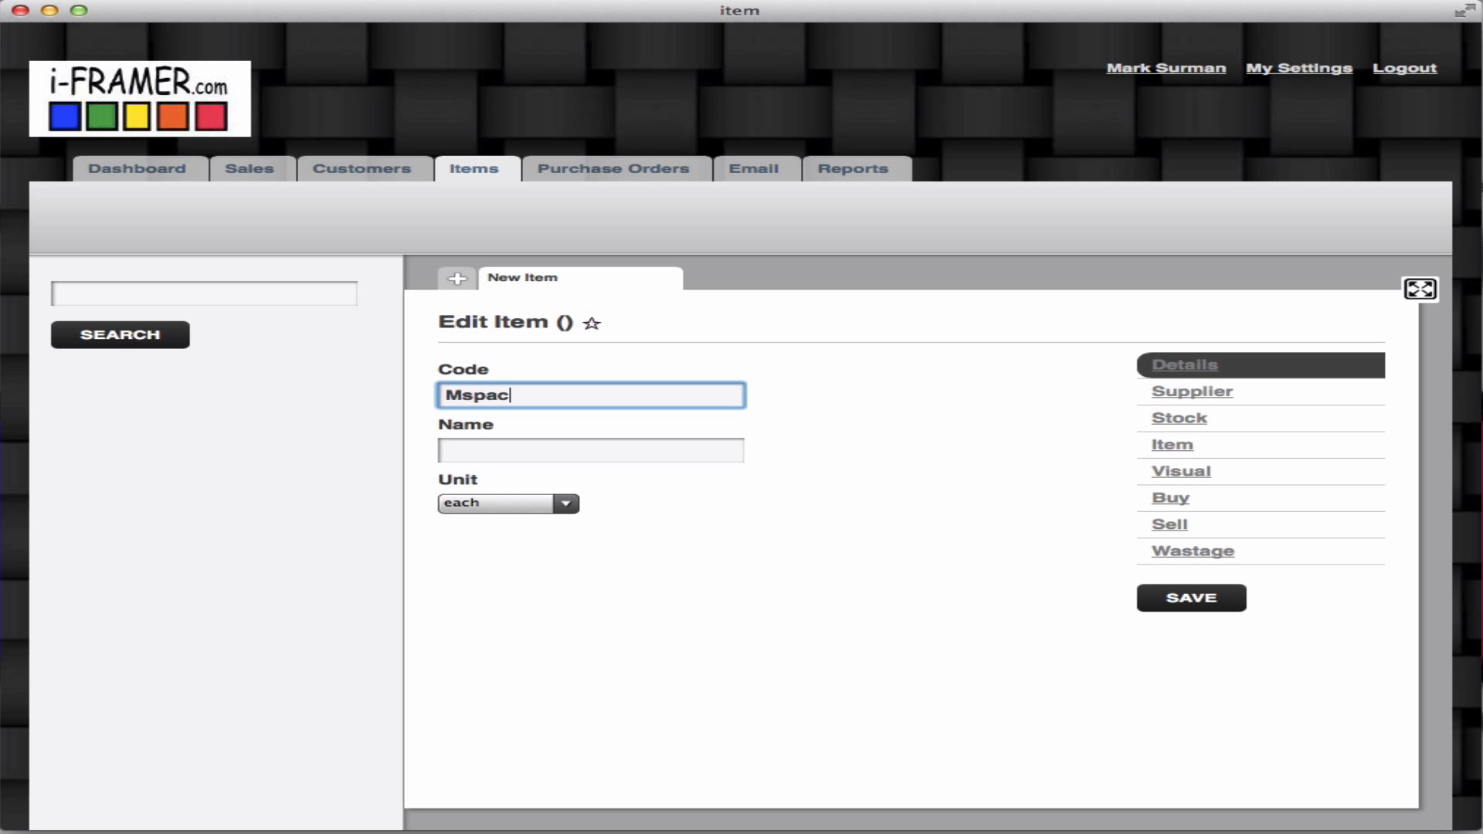
key("Tab")
type("Mat")
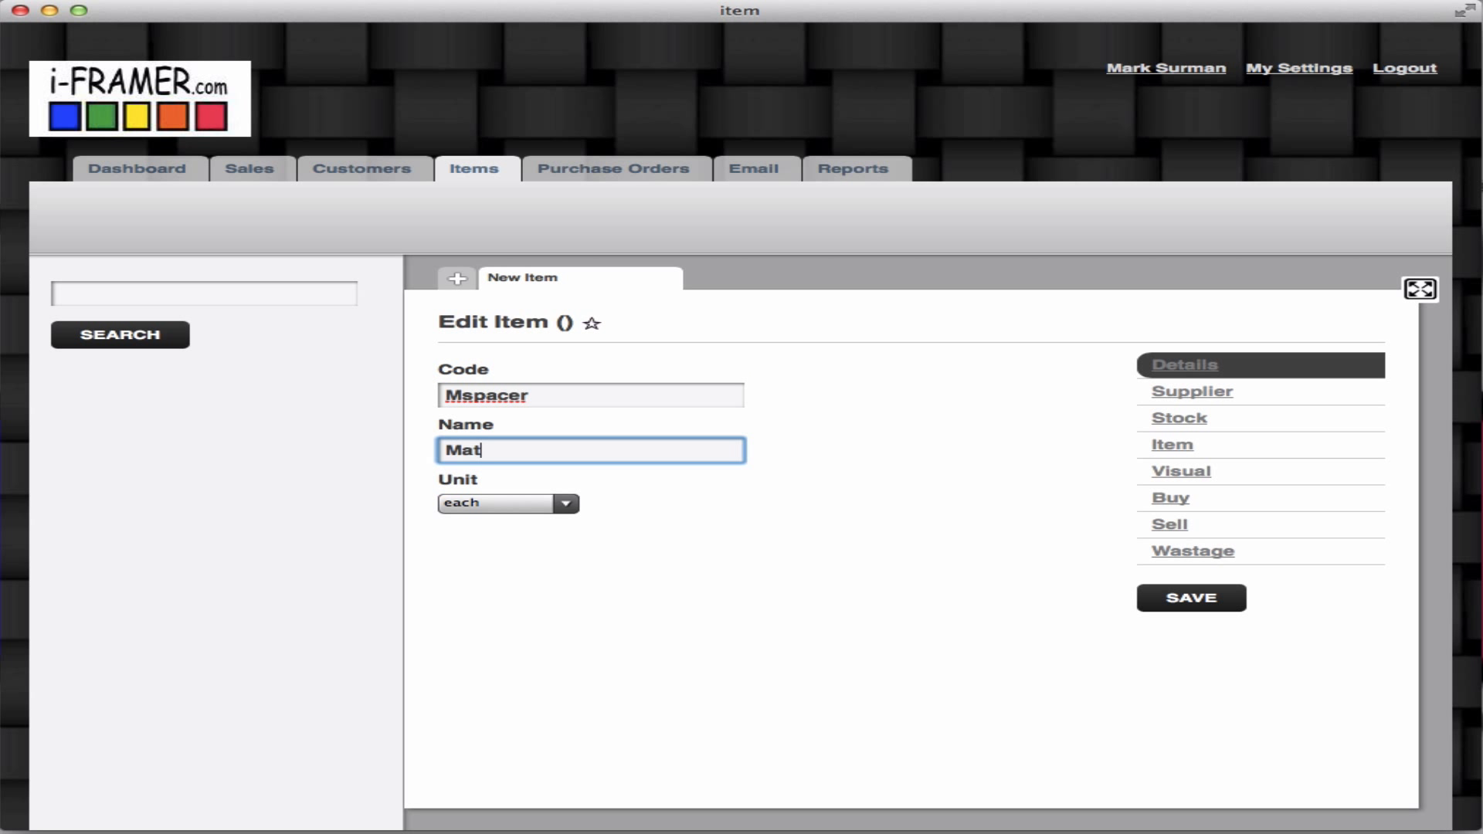
type(" Spacers")
left_click(566, 503)
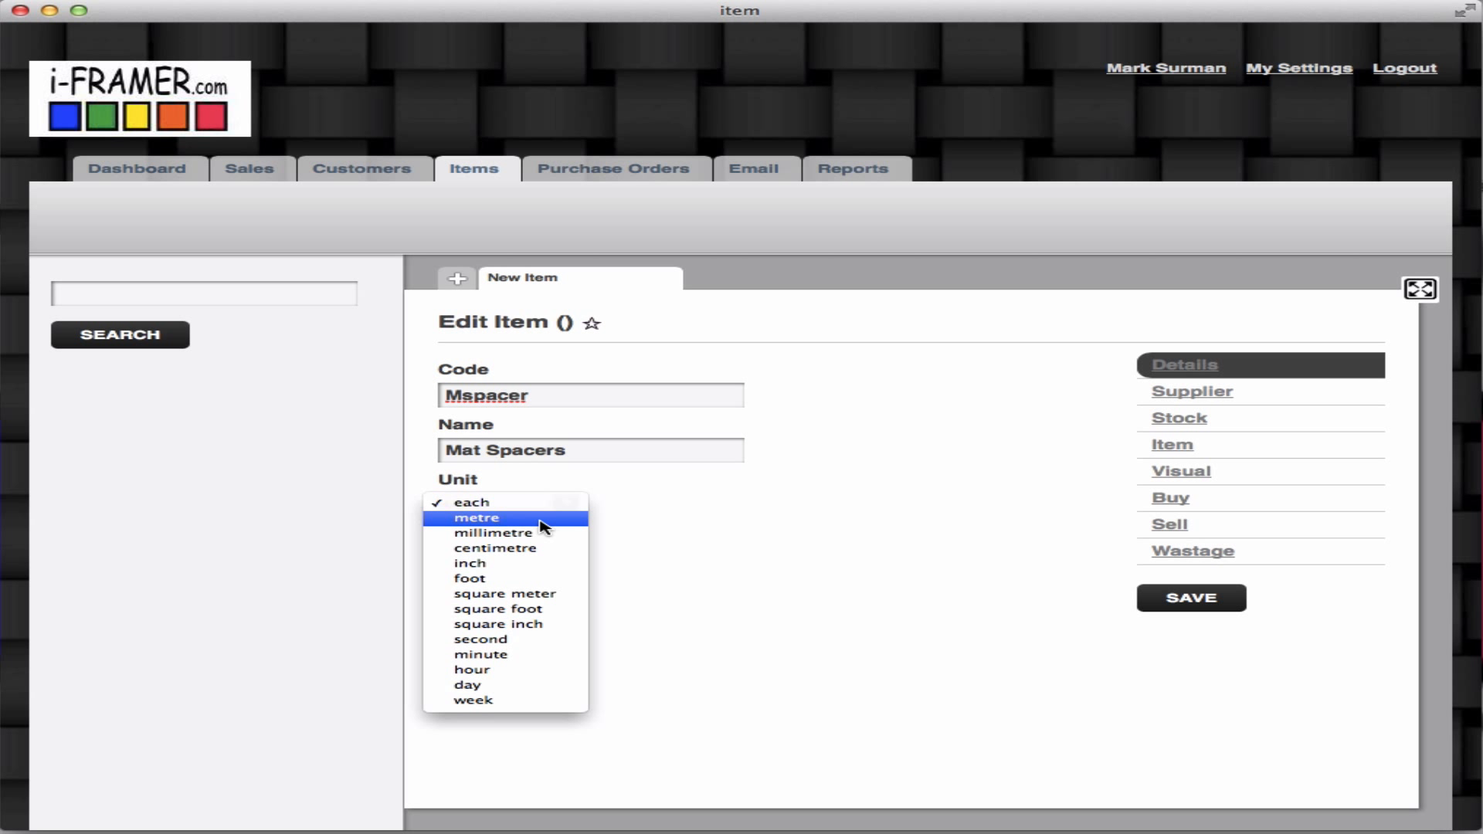
left_click(576, 514)
Step: Give the mat spacers static usage unit pricing with a unit price of 10 and save the item
left_click(1167, 531)
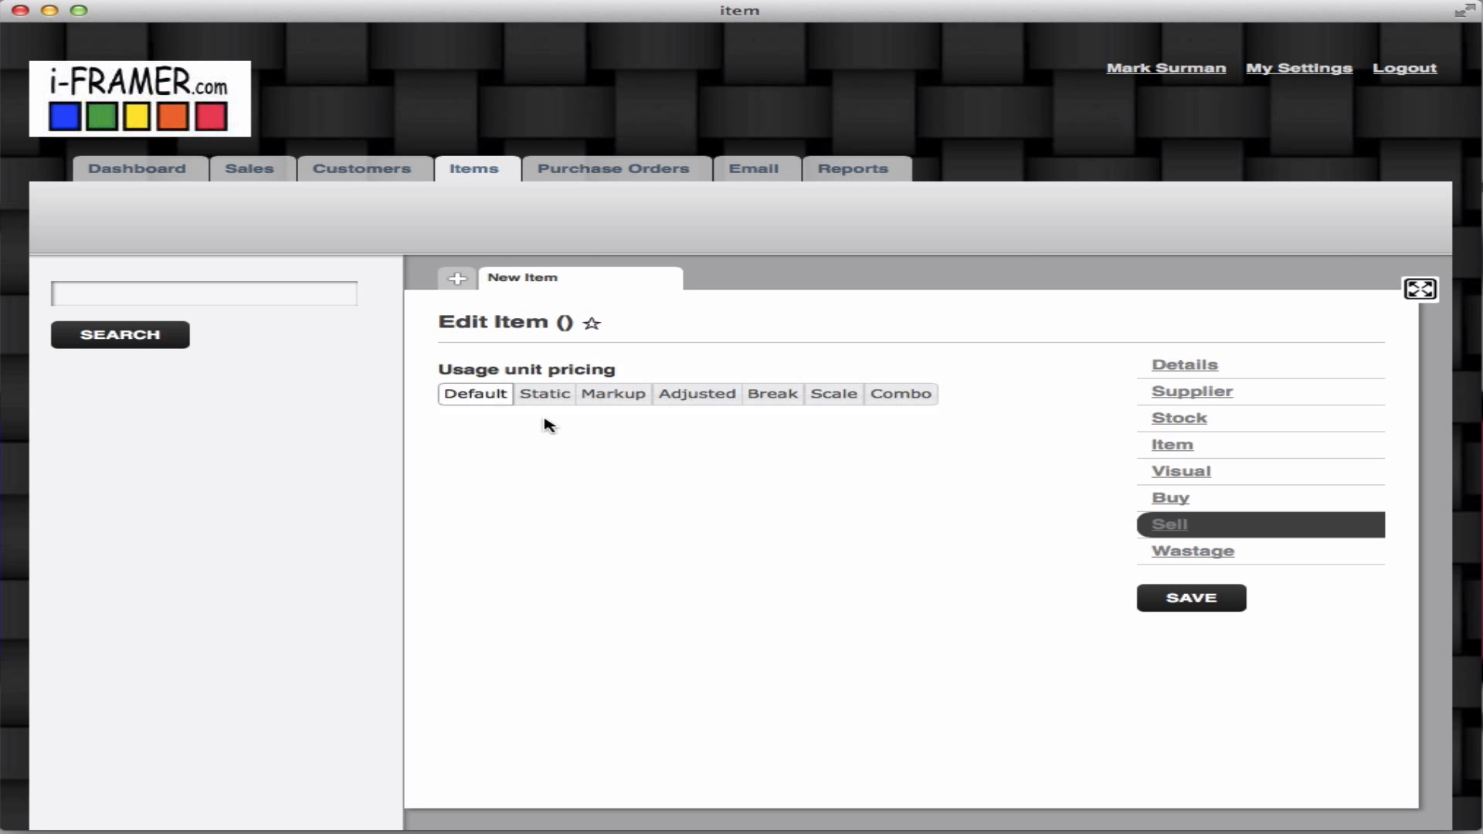
left_click(547, 402)
left_click(474, 483)
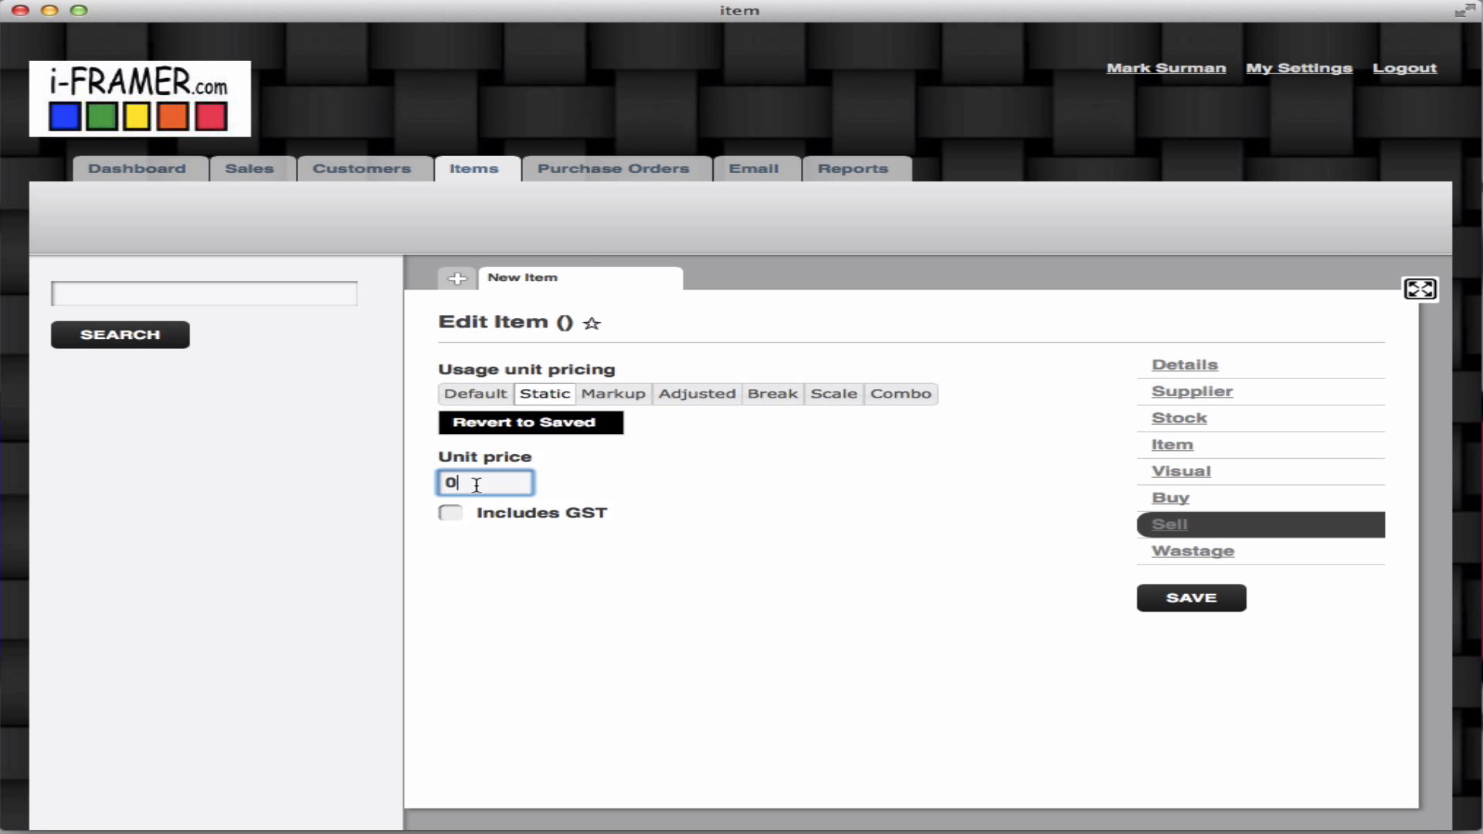
type("10")
left_click(919, 608)
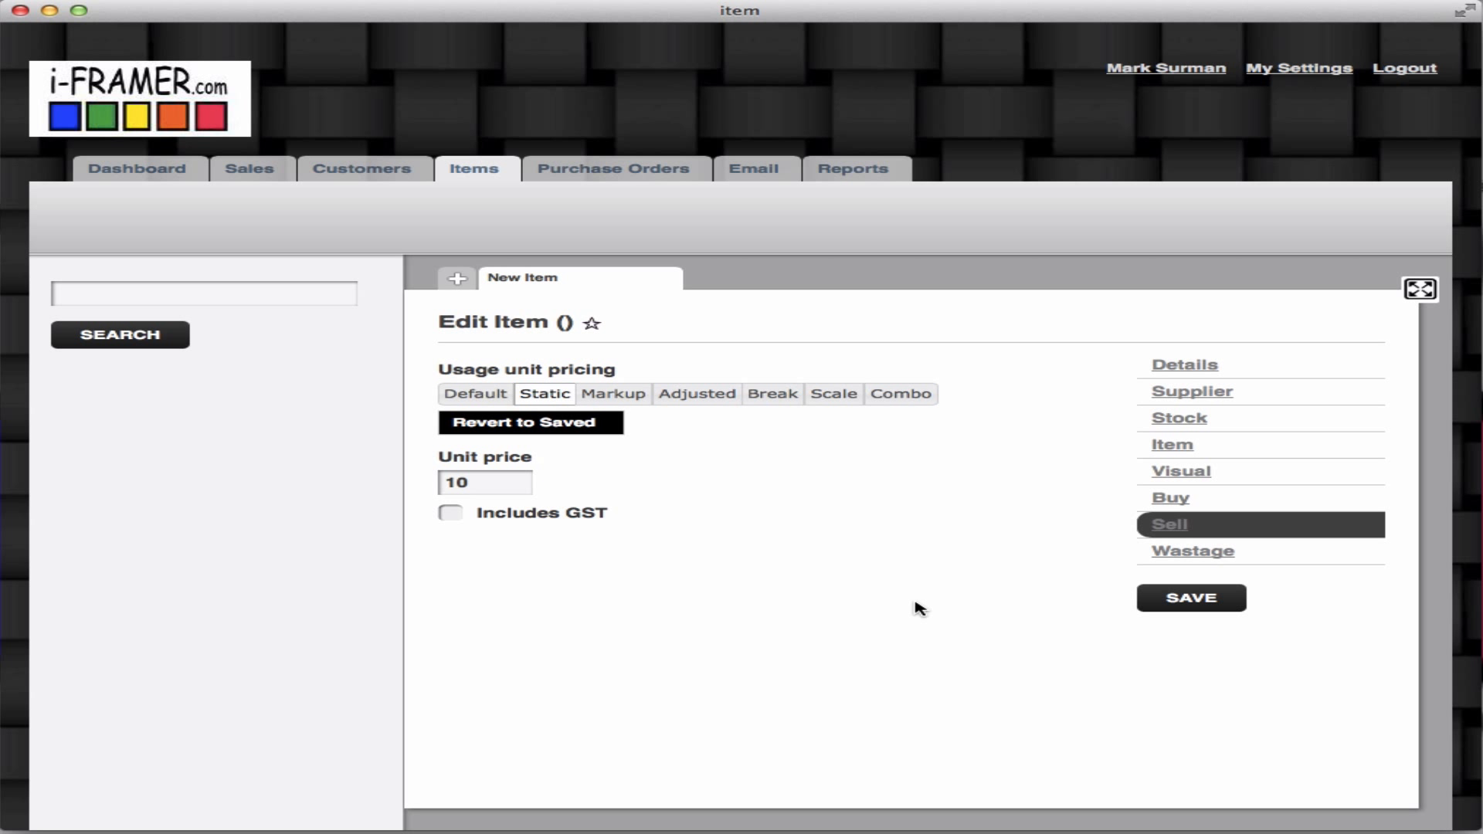
left_click(1188, 600)
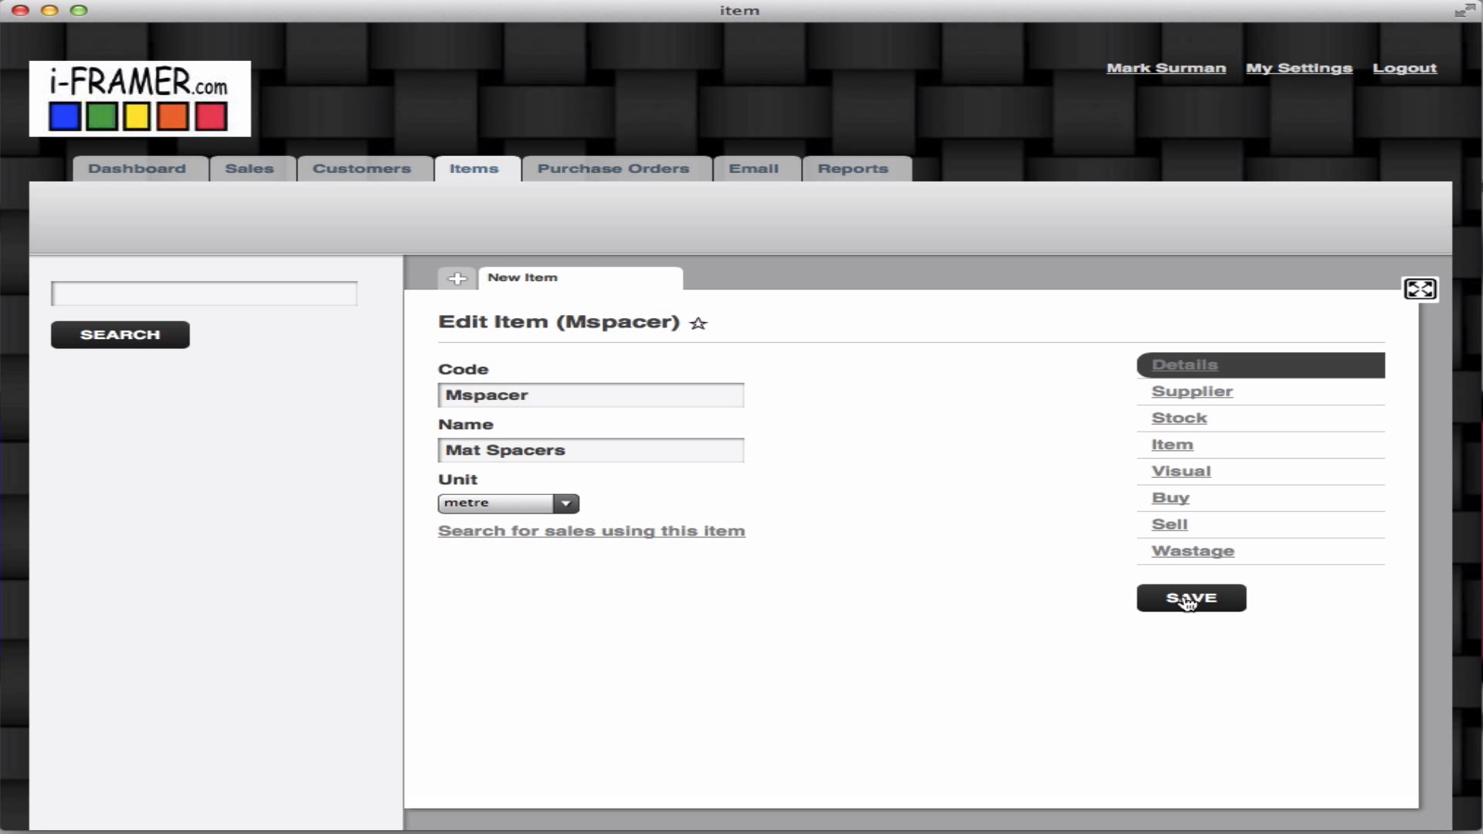
Step: Add a third item of type Other with code Tspacer and name Timber Spacers
left_click(458, 280)
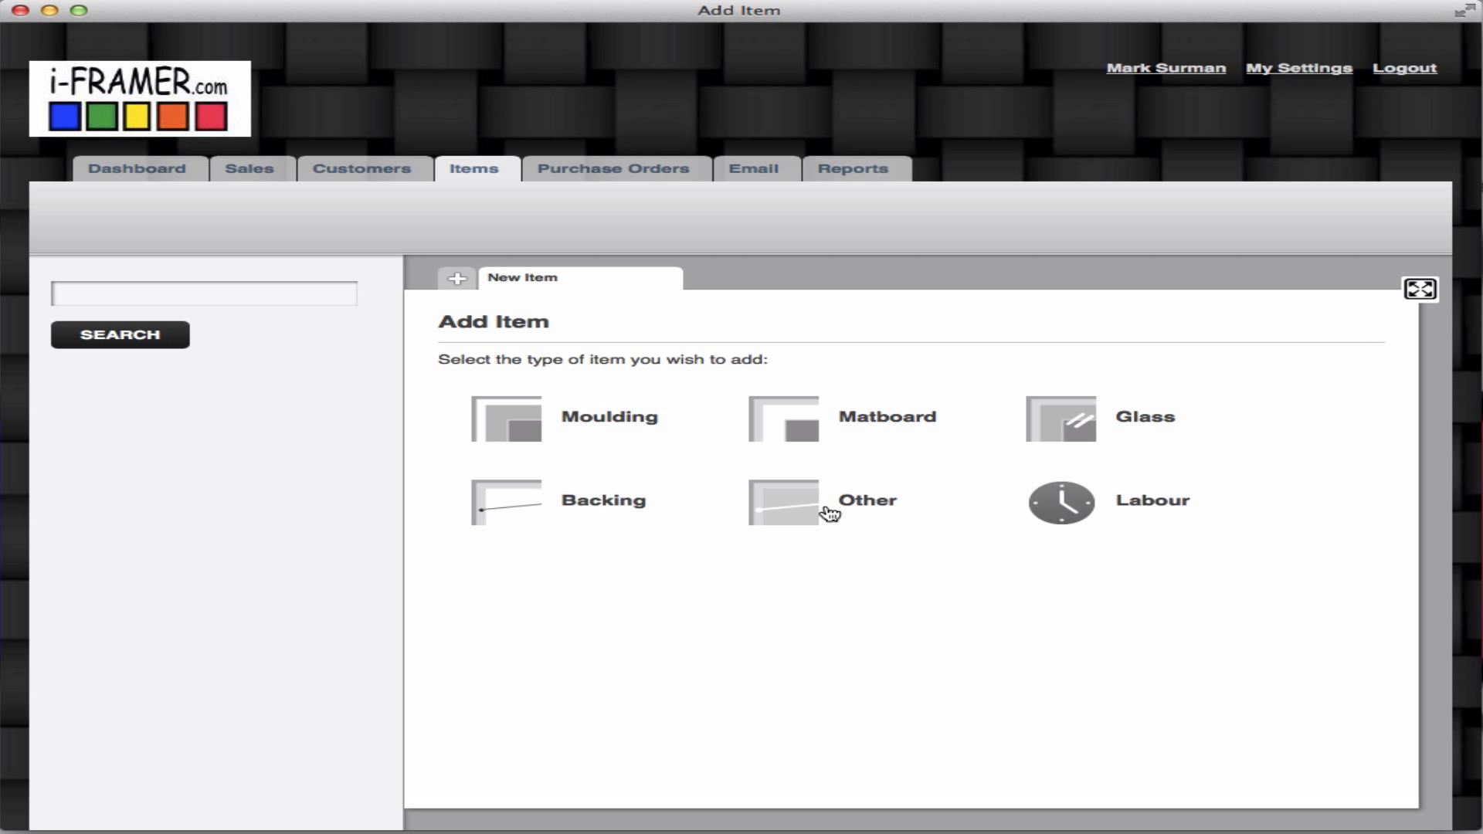
left_click(811, 507)
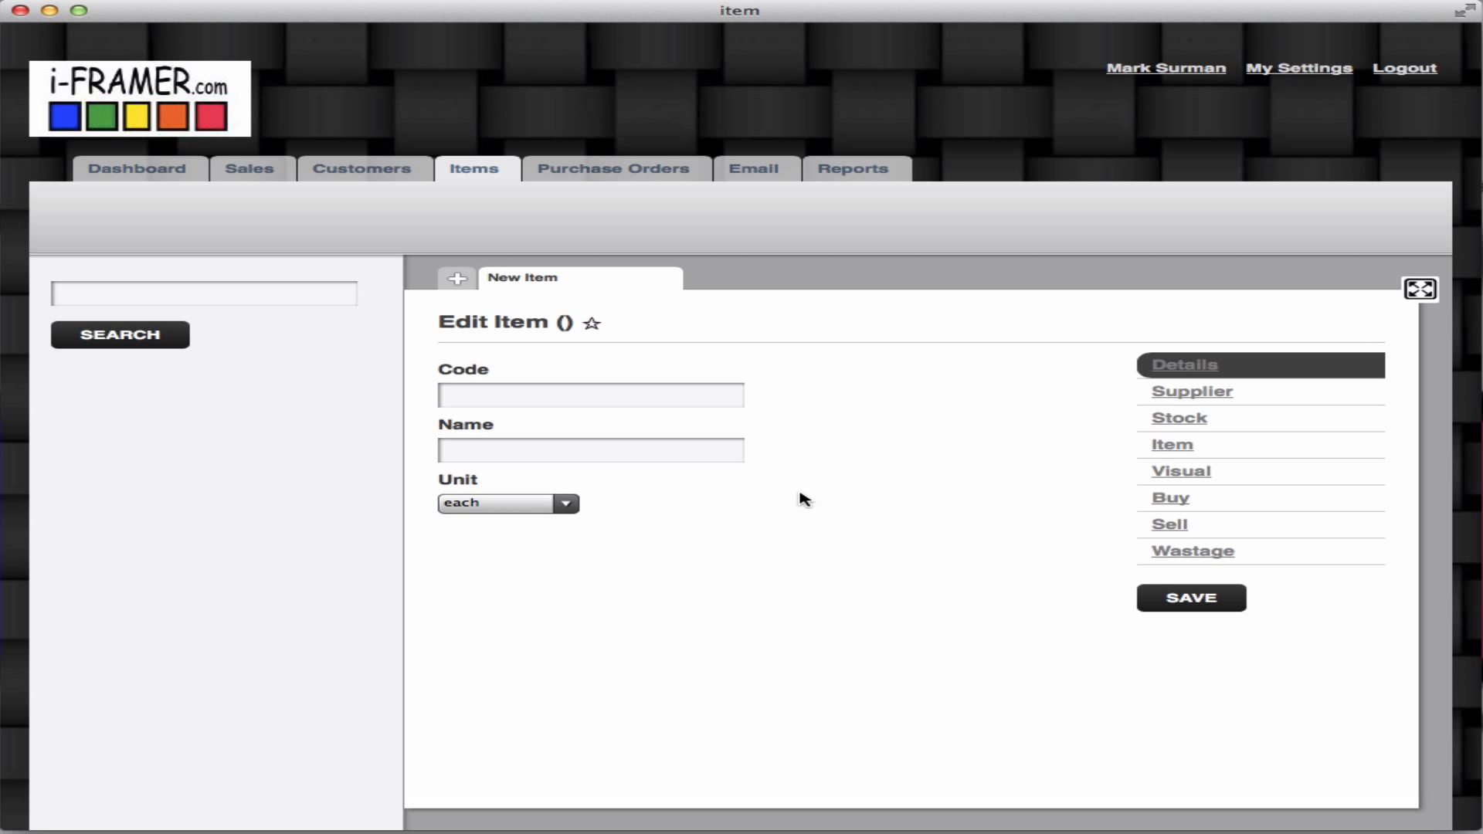
left_click(530, 396)
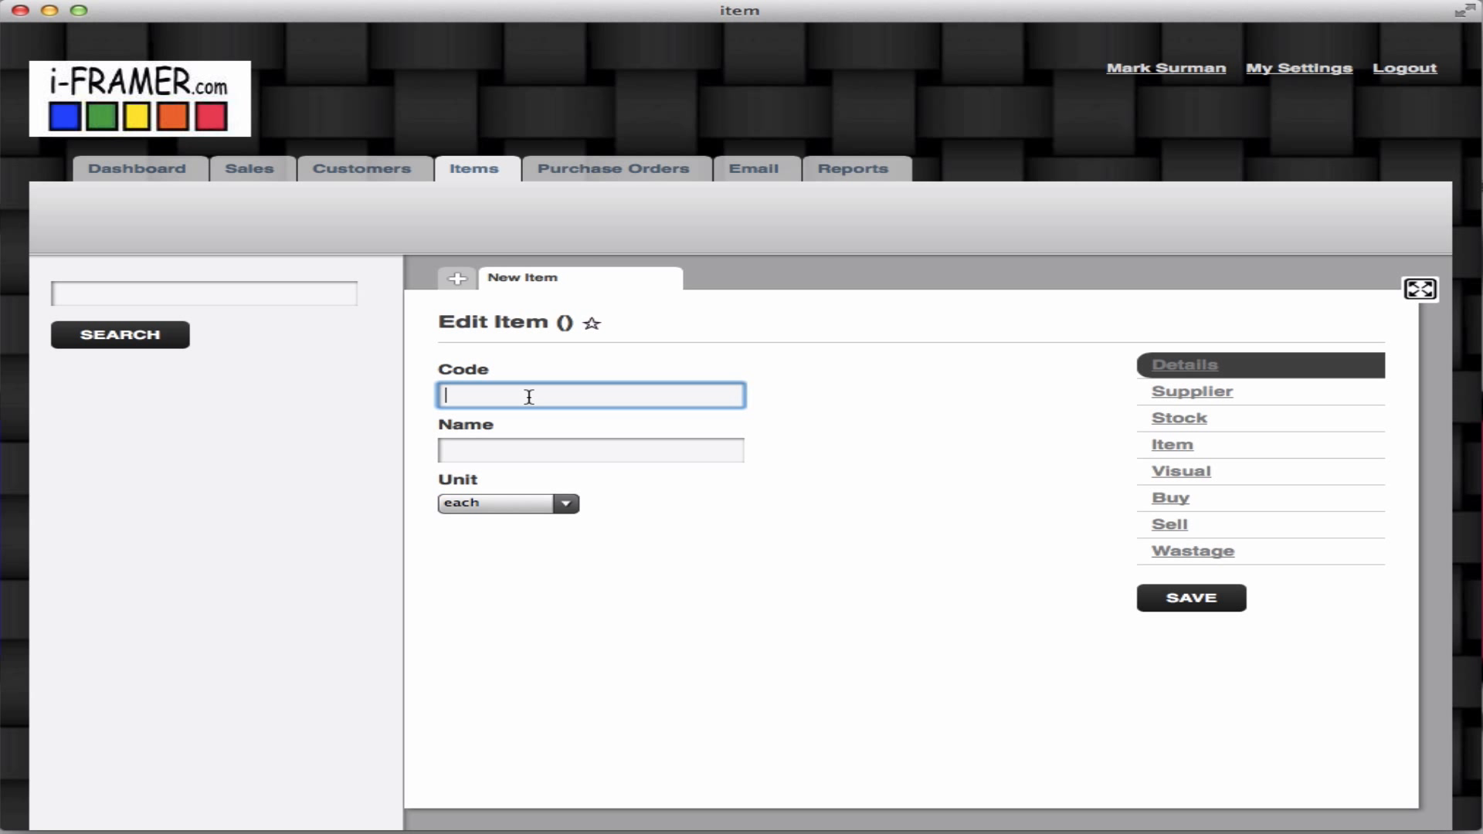
type("Tspacer")
key("Tab")
type("T")
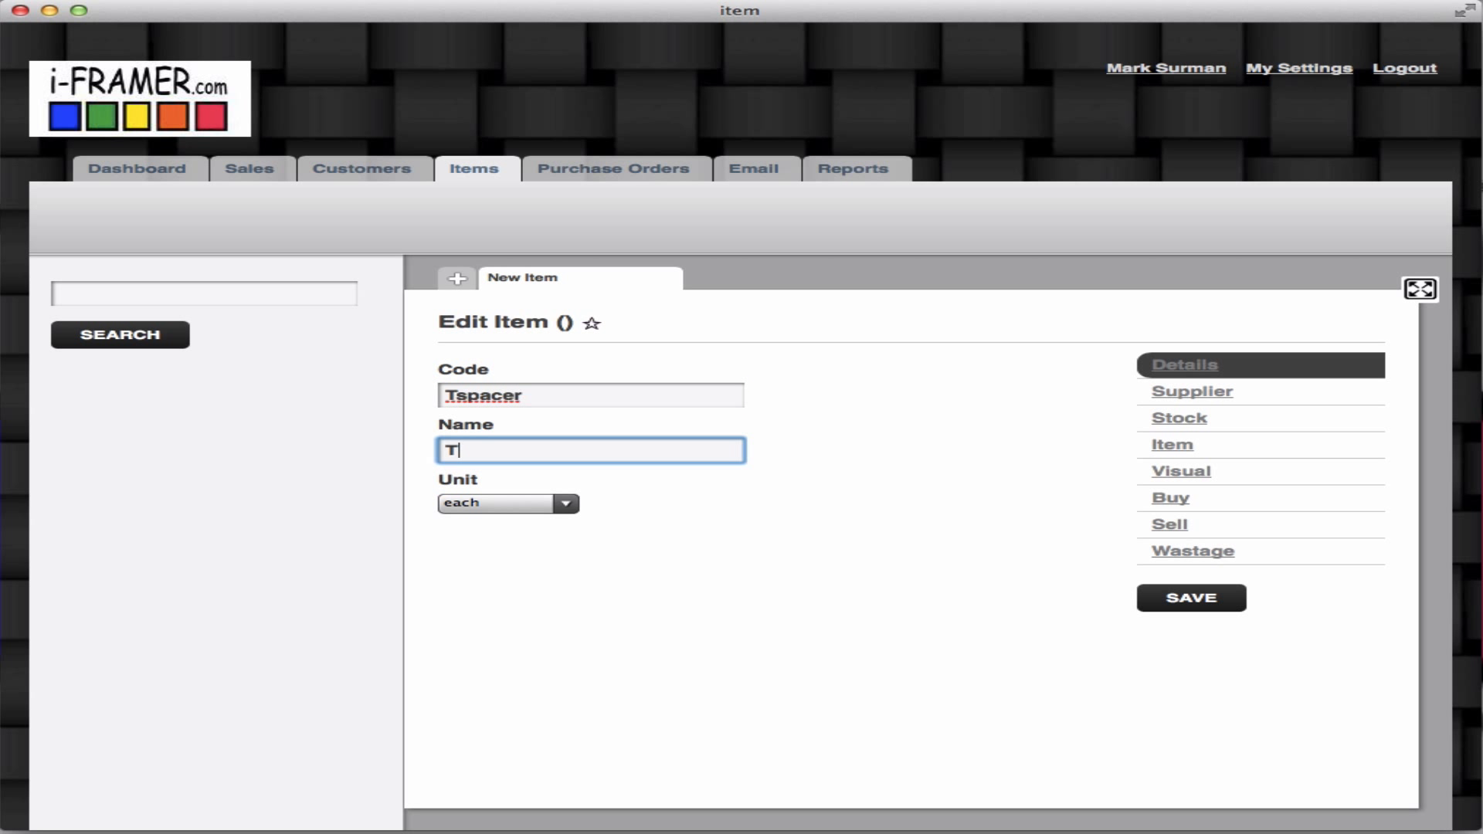
type("imber Spacers")
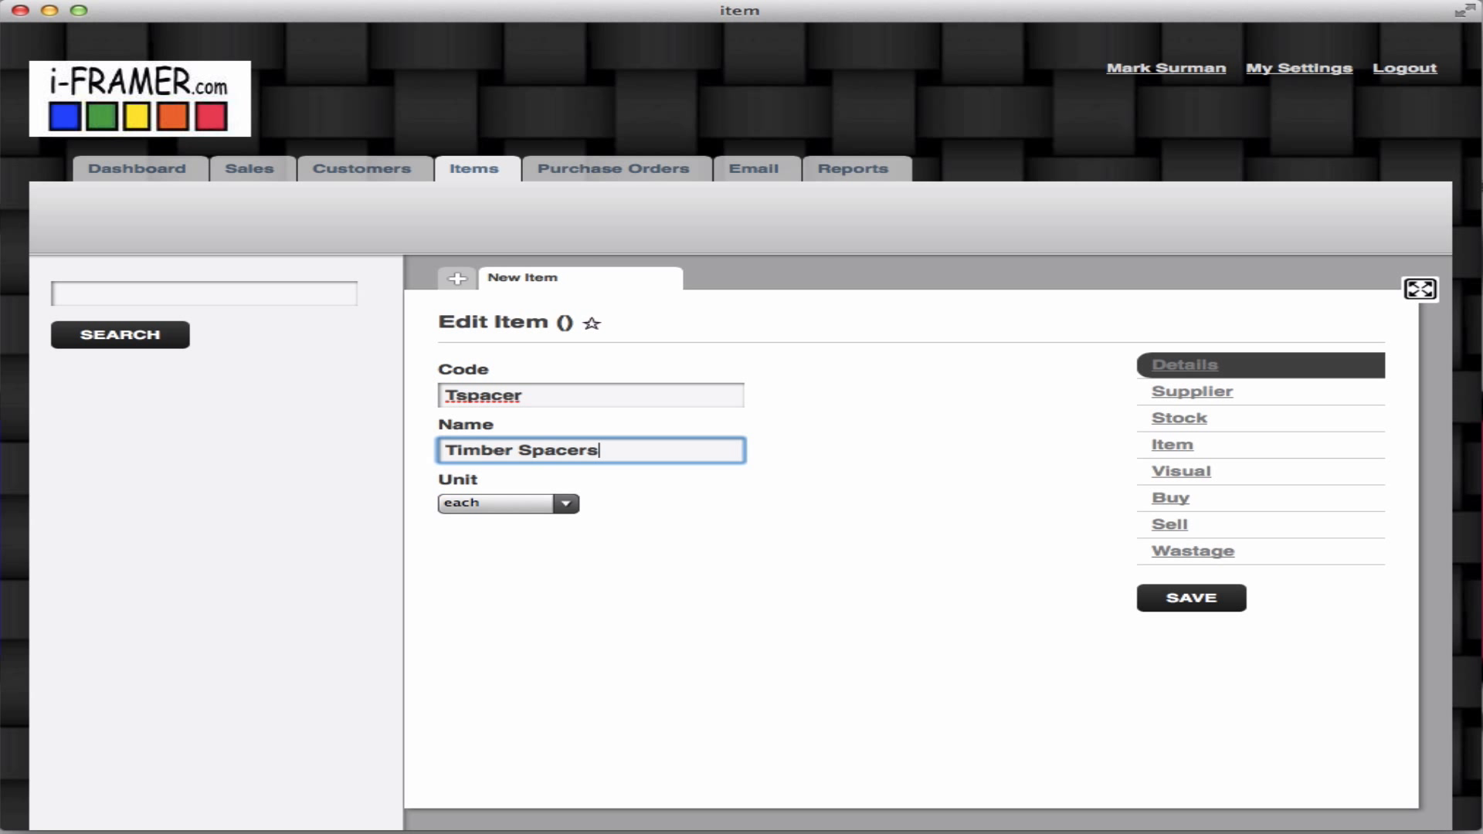
left_click(458, 398)
type("MOC")
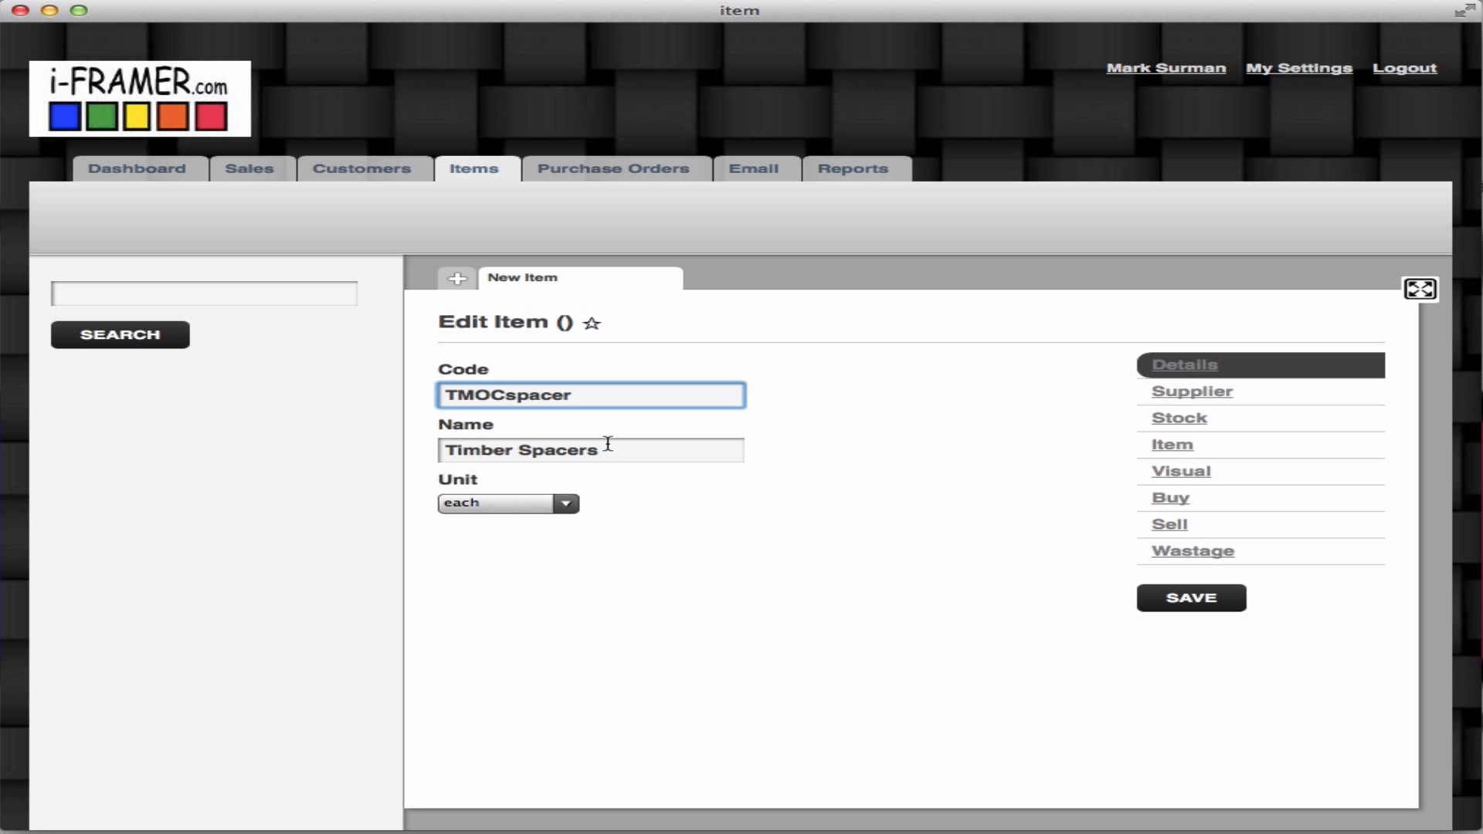
left_click(447, 450)
type("Mocca")
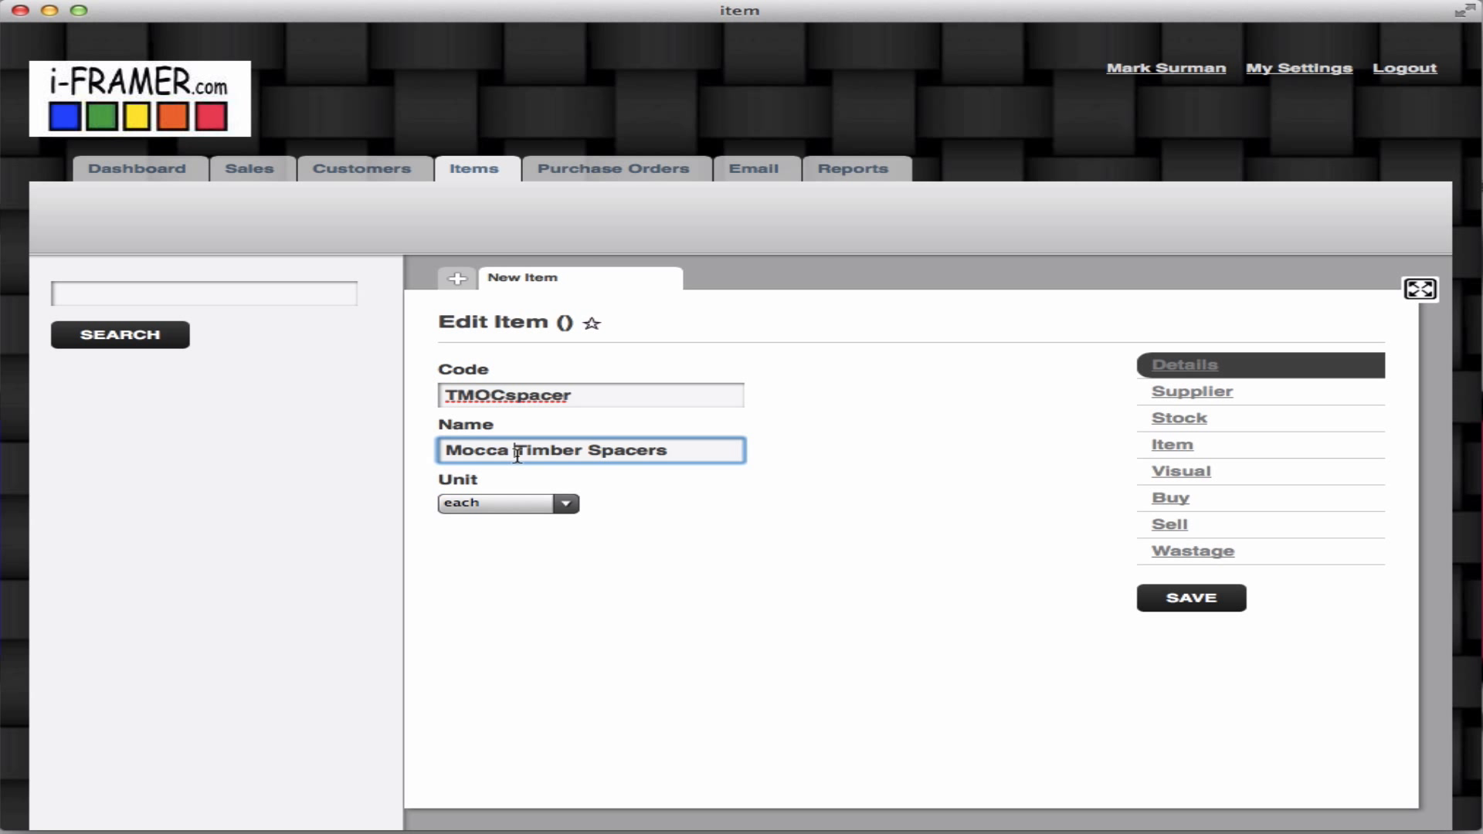
key("BackSpace")
key("BackSpace")
key("BackSpace")
key("BackSpace")
key("BackSpace")
key("BackSpace")
left_click(507, 397)
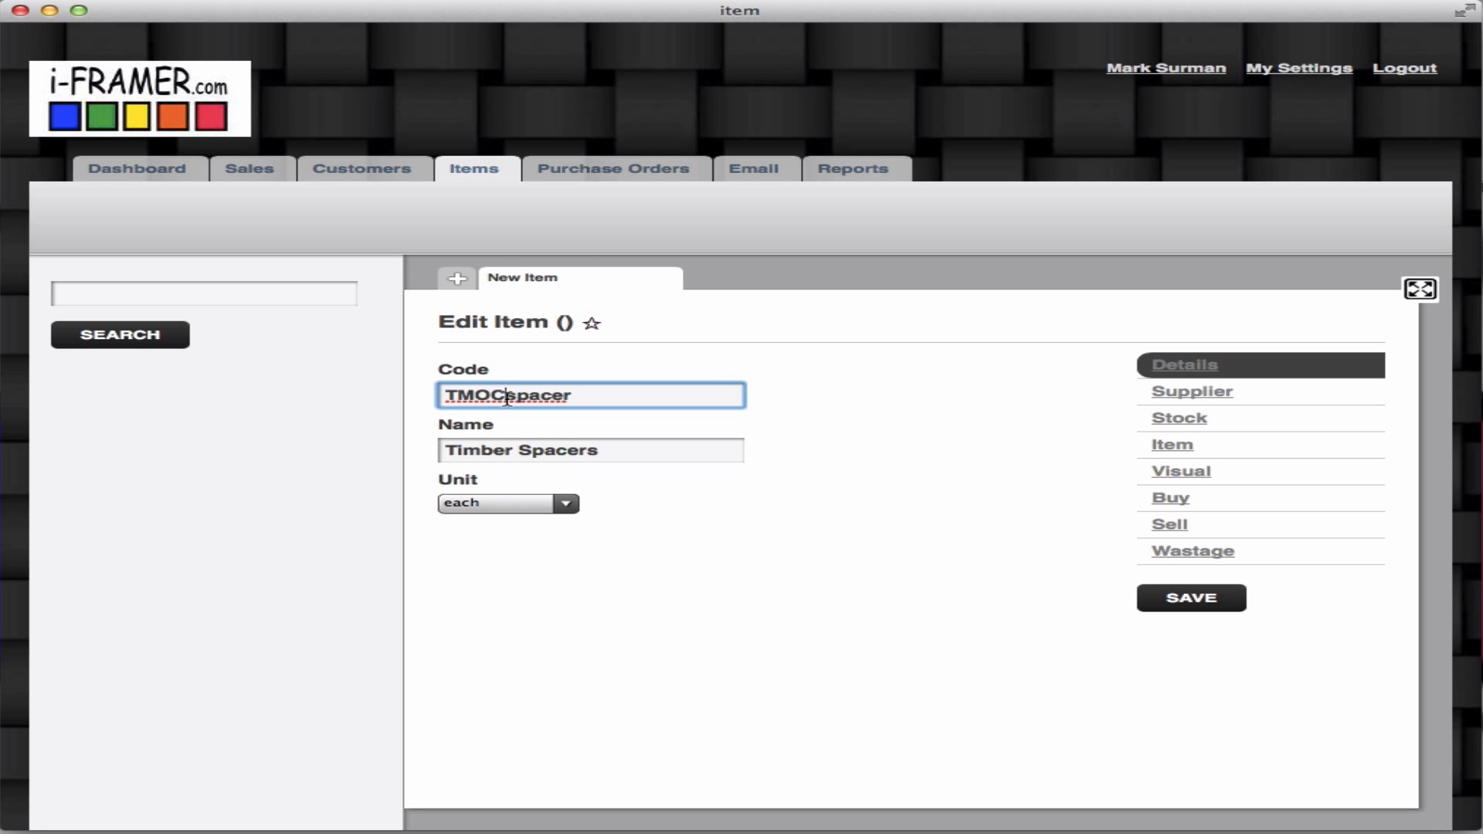
key("BackSpace")
key("BackSpace")
key("BackSpace")
Step: Set the timber spacers' unit to metre and their static unit price to 15, and save the item
left_click(568, 505)
left_click(524, 519)
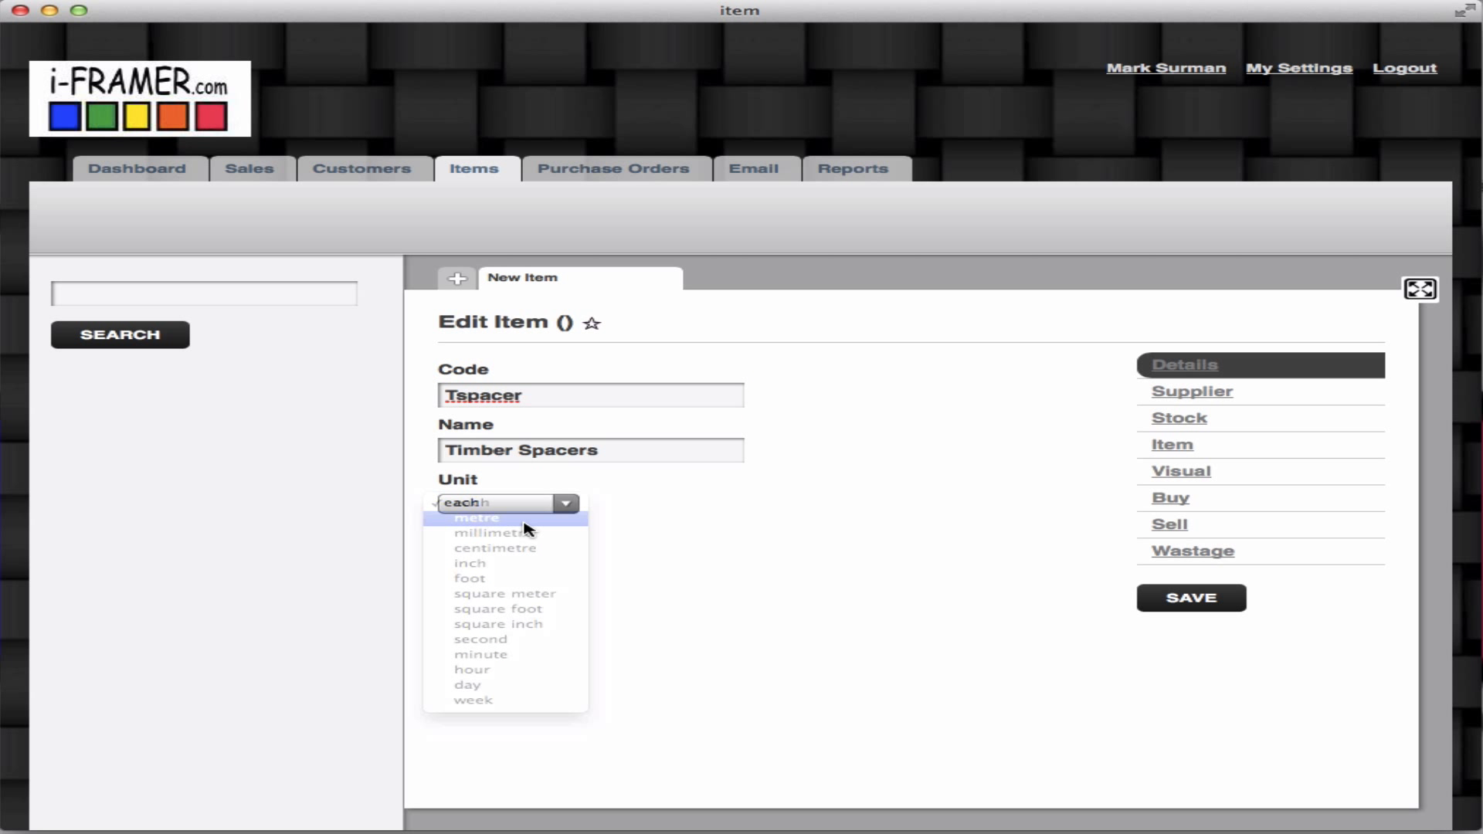
left_click(1186, 535)
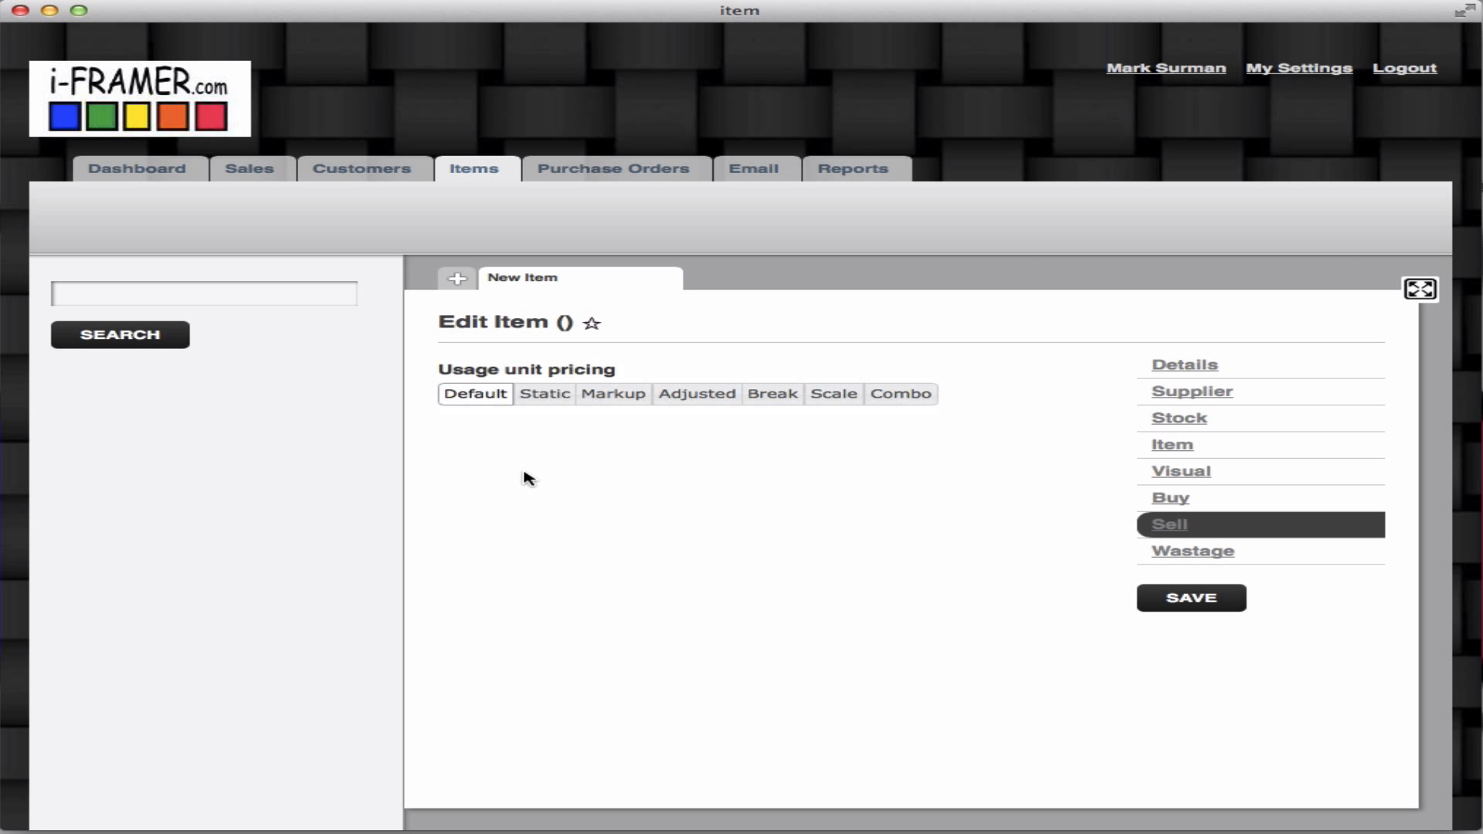
left_click(547, 396)
left_click(477, 475)
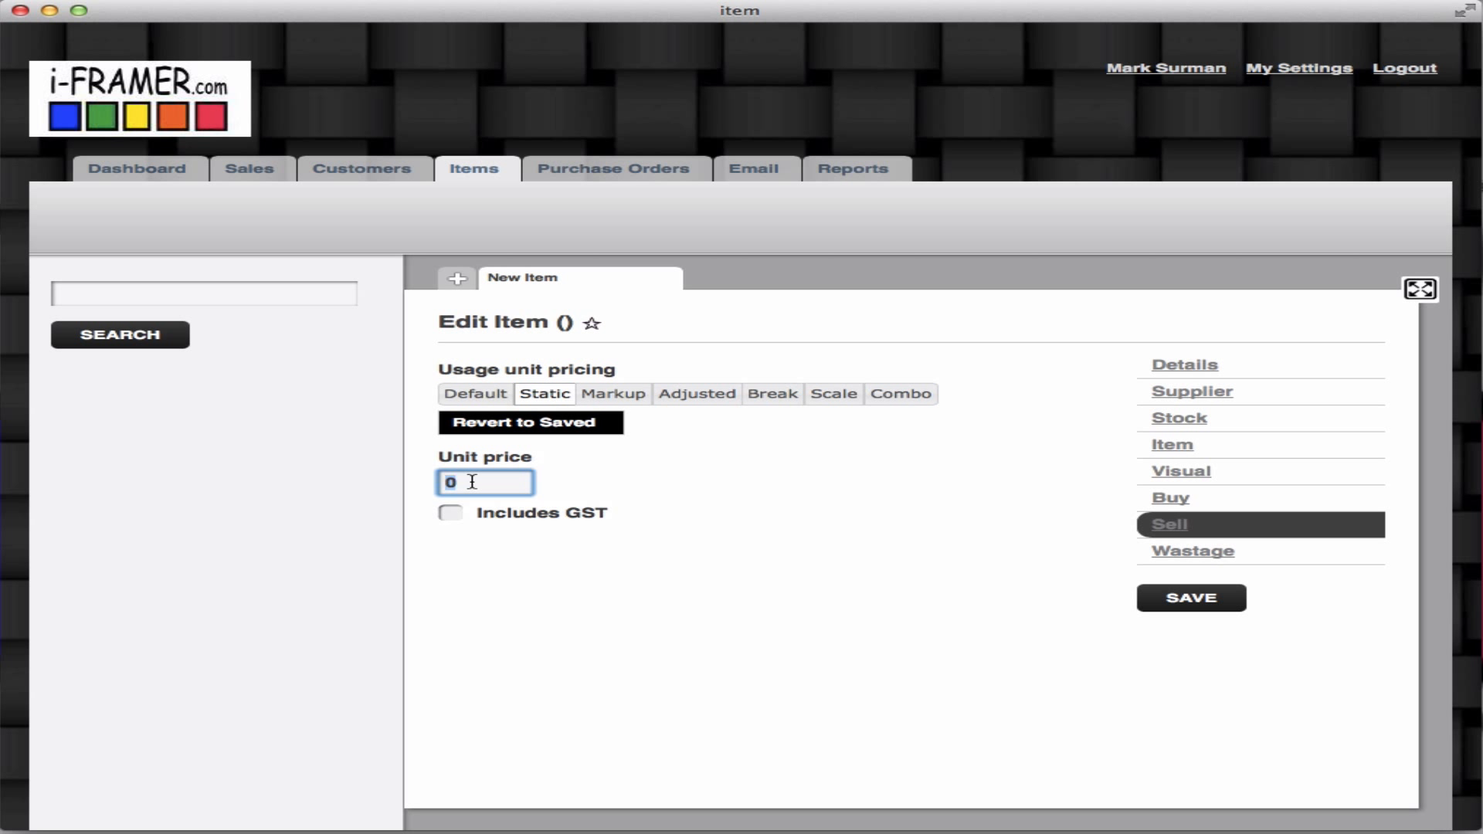
type("15")
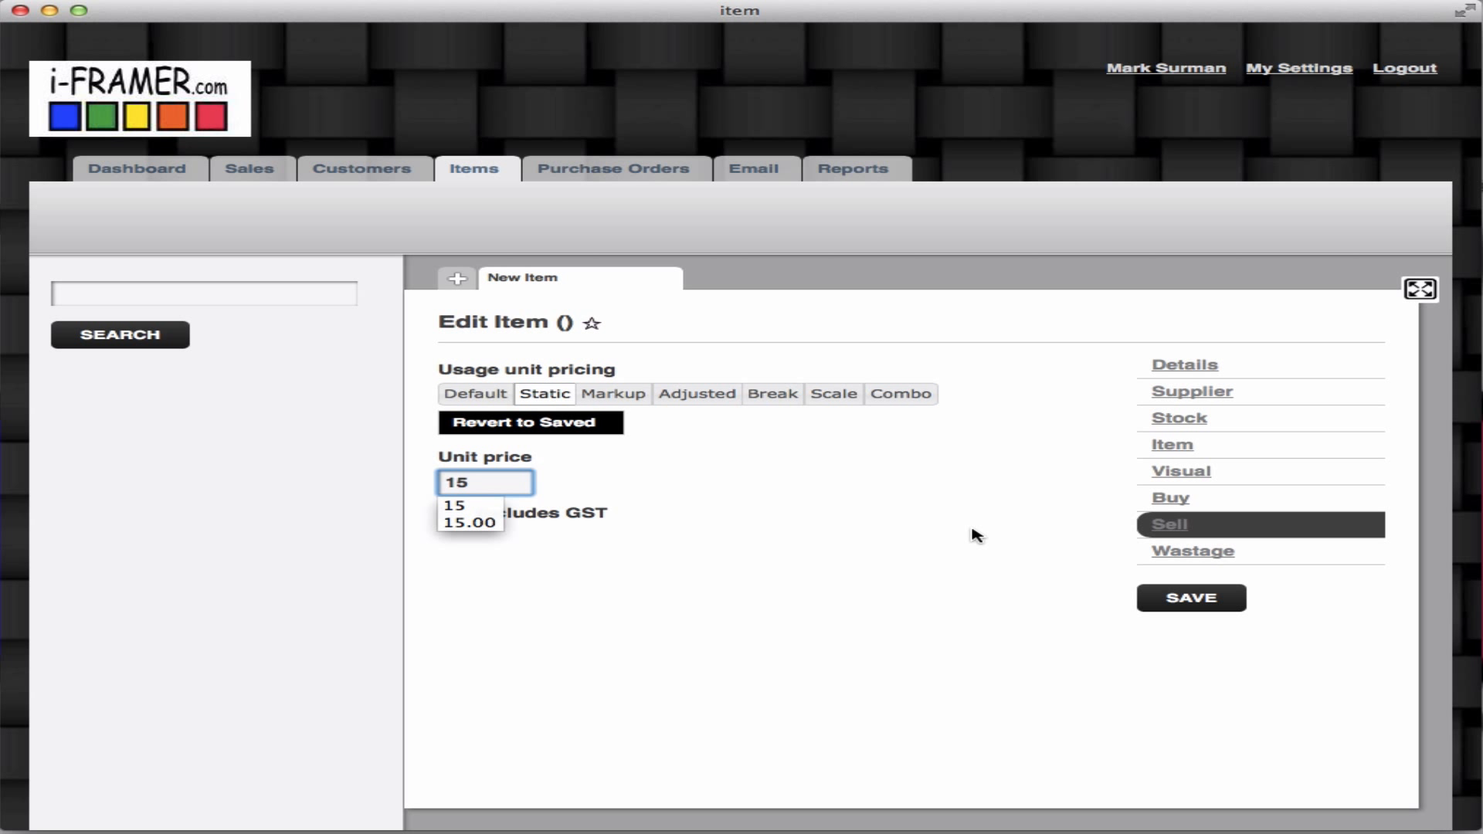
left_click(1204, 608)
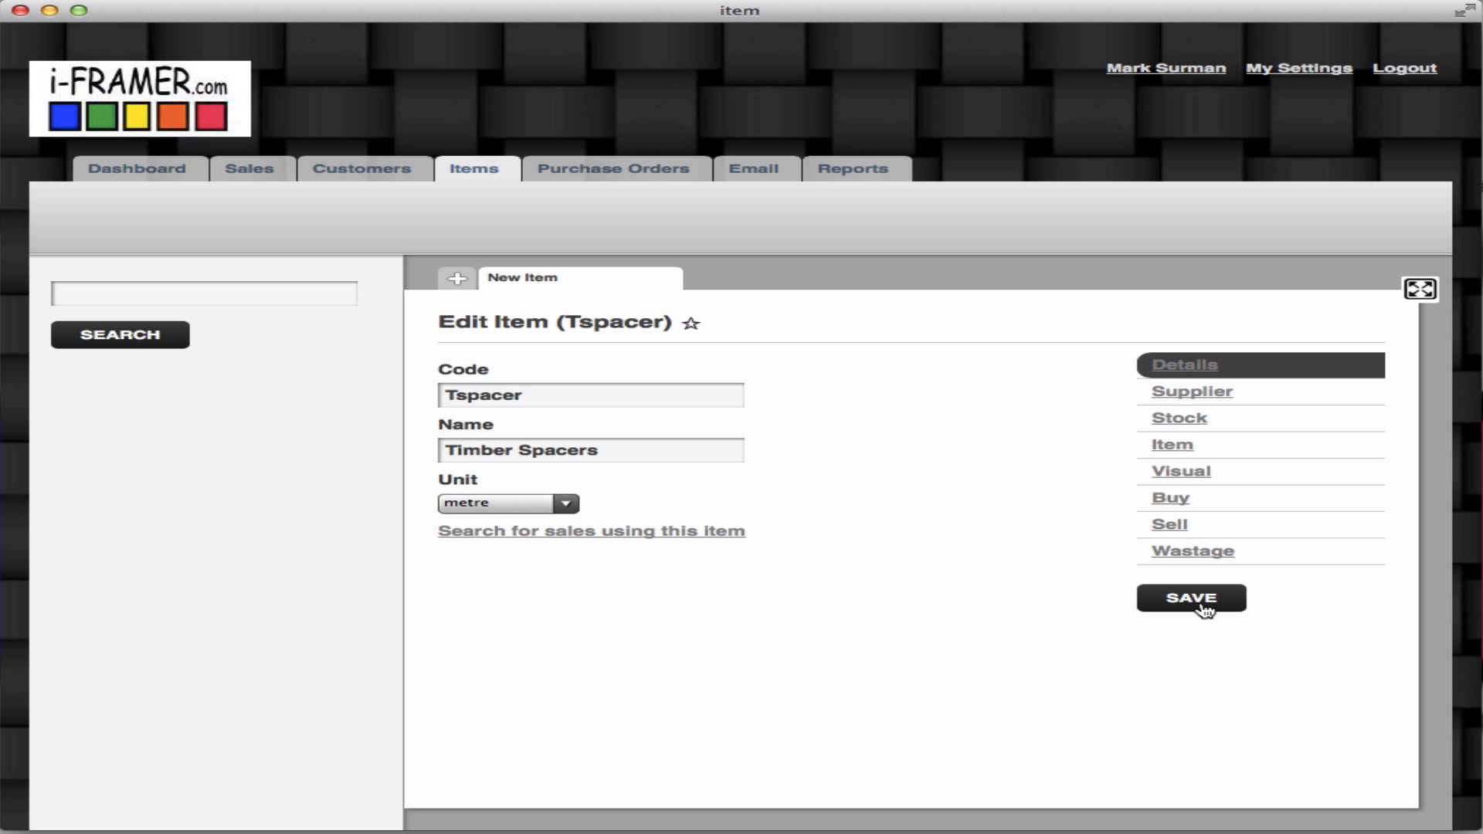
Step: Start a new sale and add a job to it with an artwork size of 500 x 500 mm
left_click(263, 175)
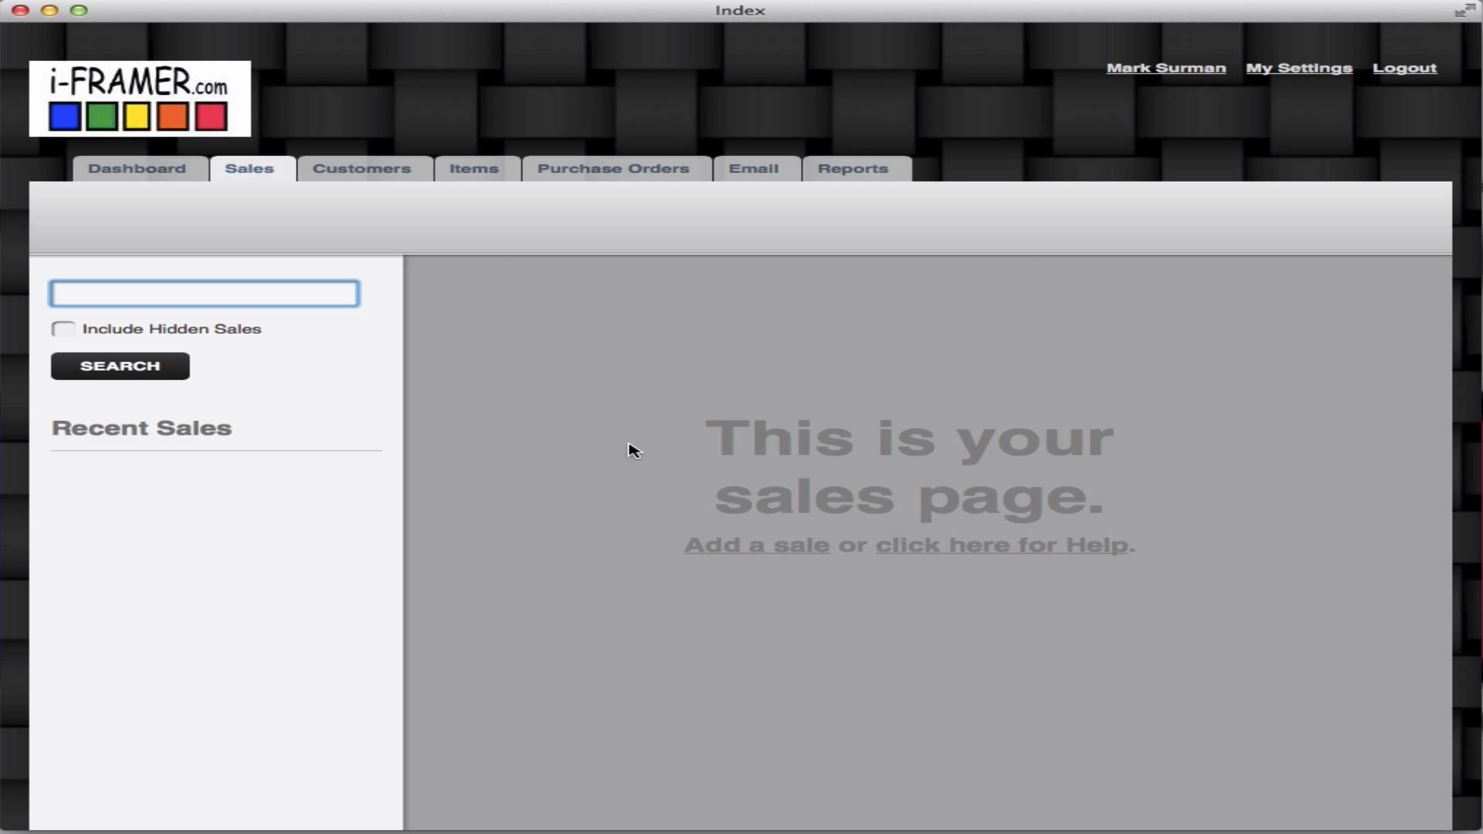
left_click(721, 546)
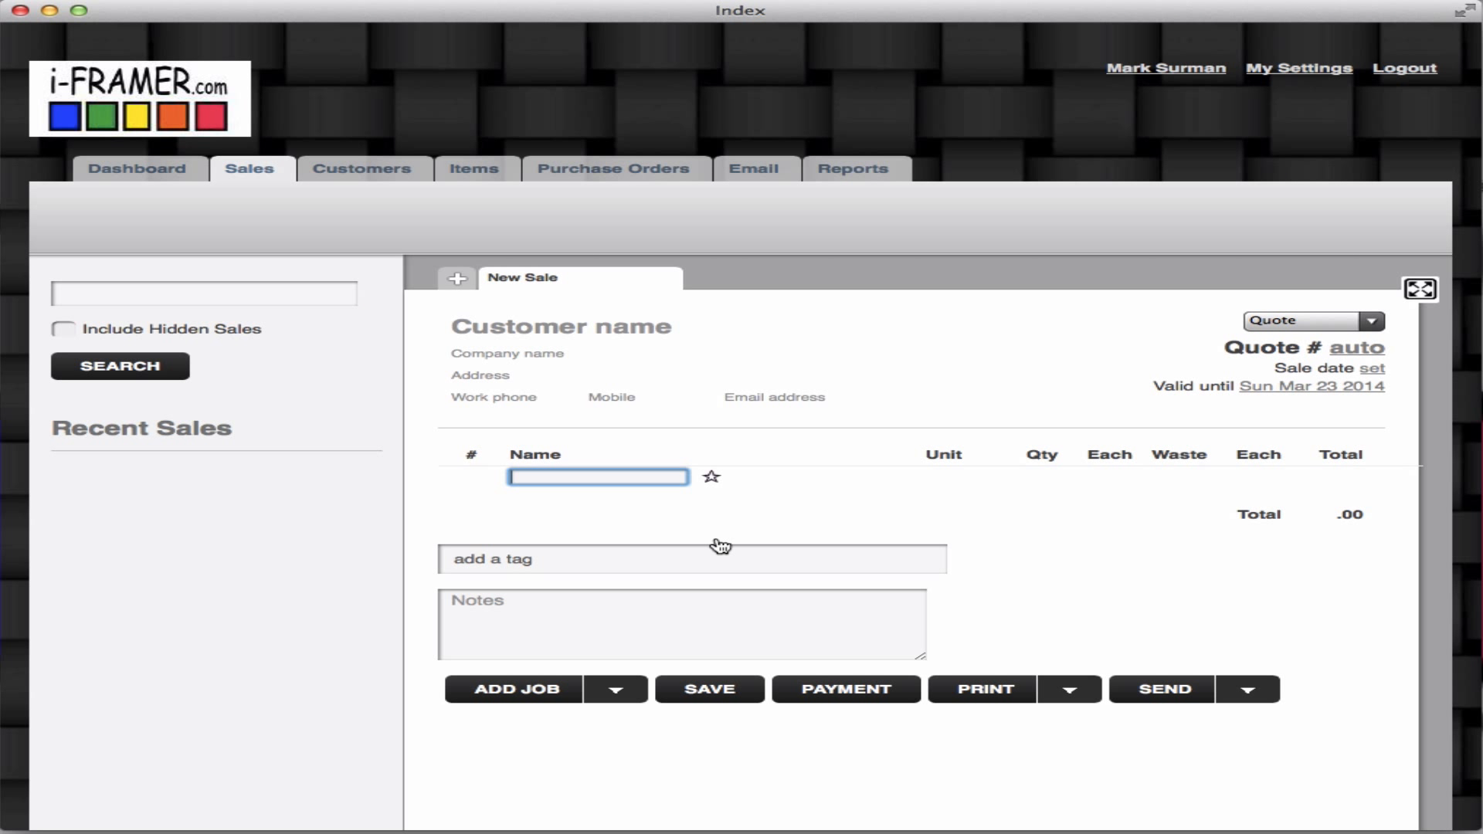
left_click(525, 694)
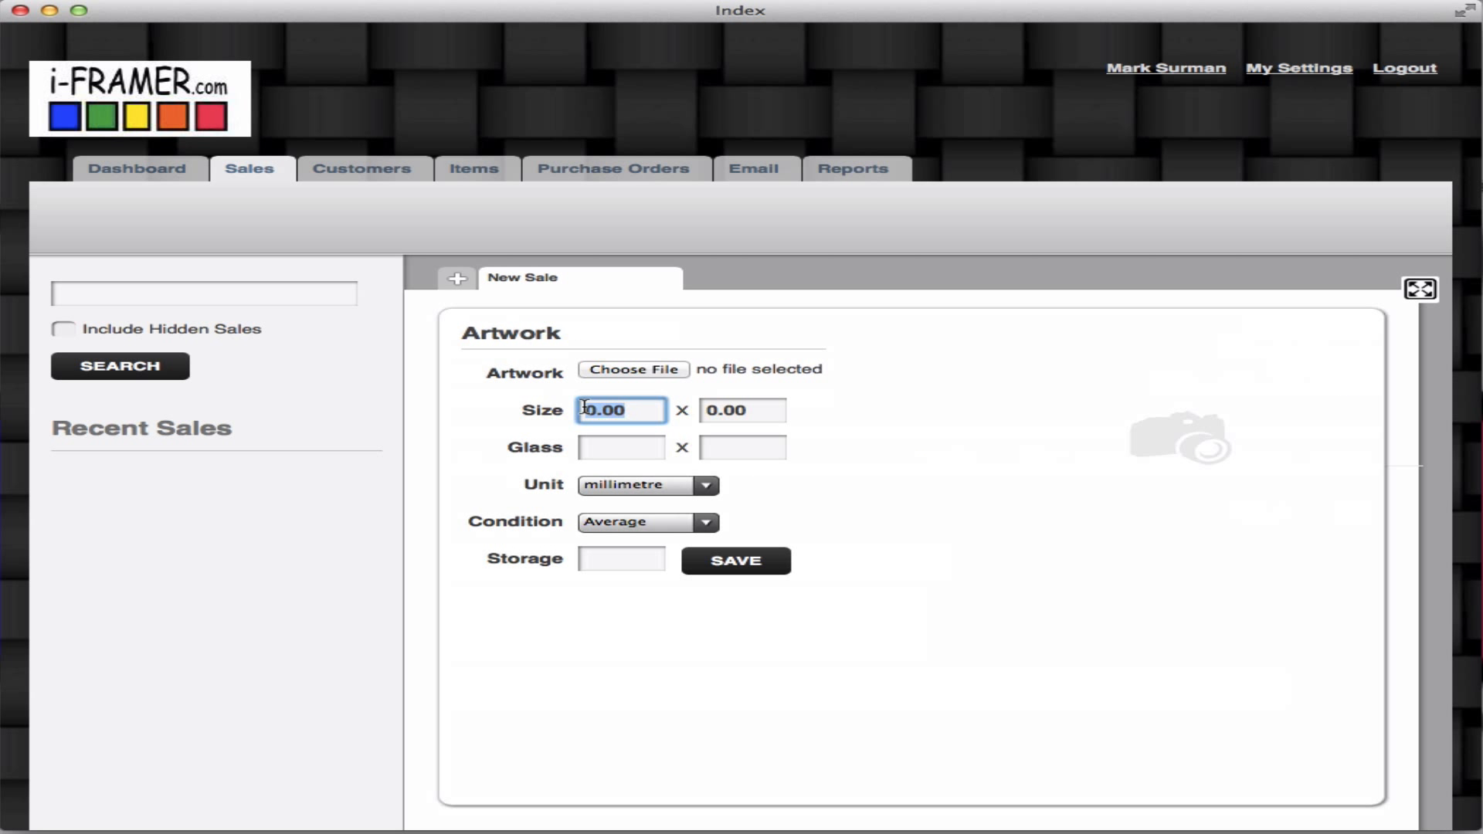
left_click(584, 407)
type("50")
key("Tab")
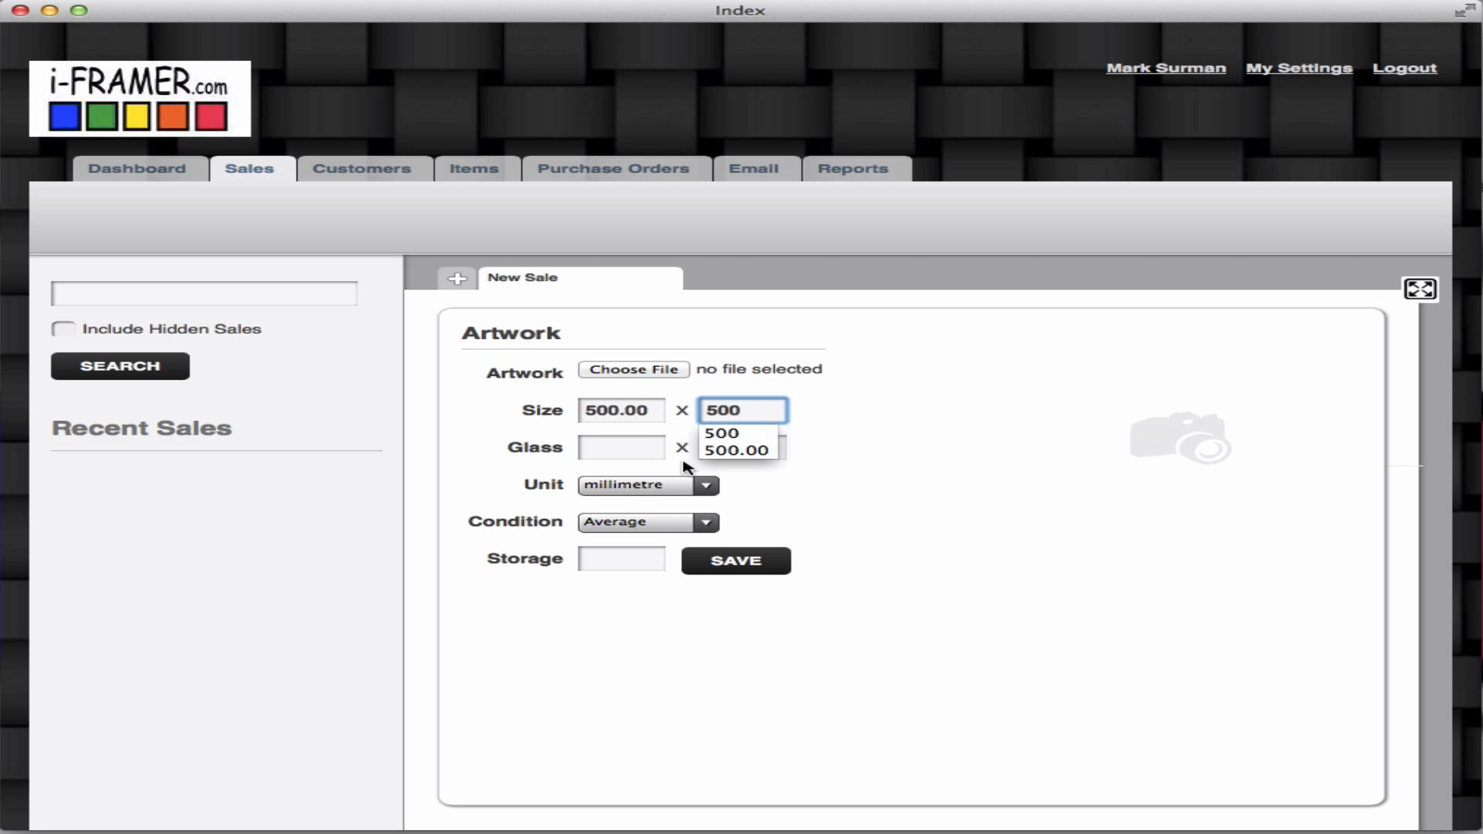
left_click(756, 566)
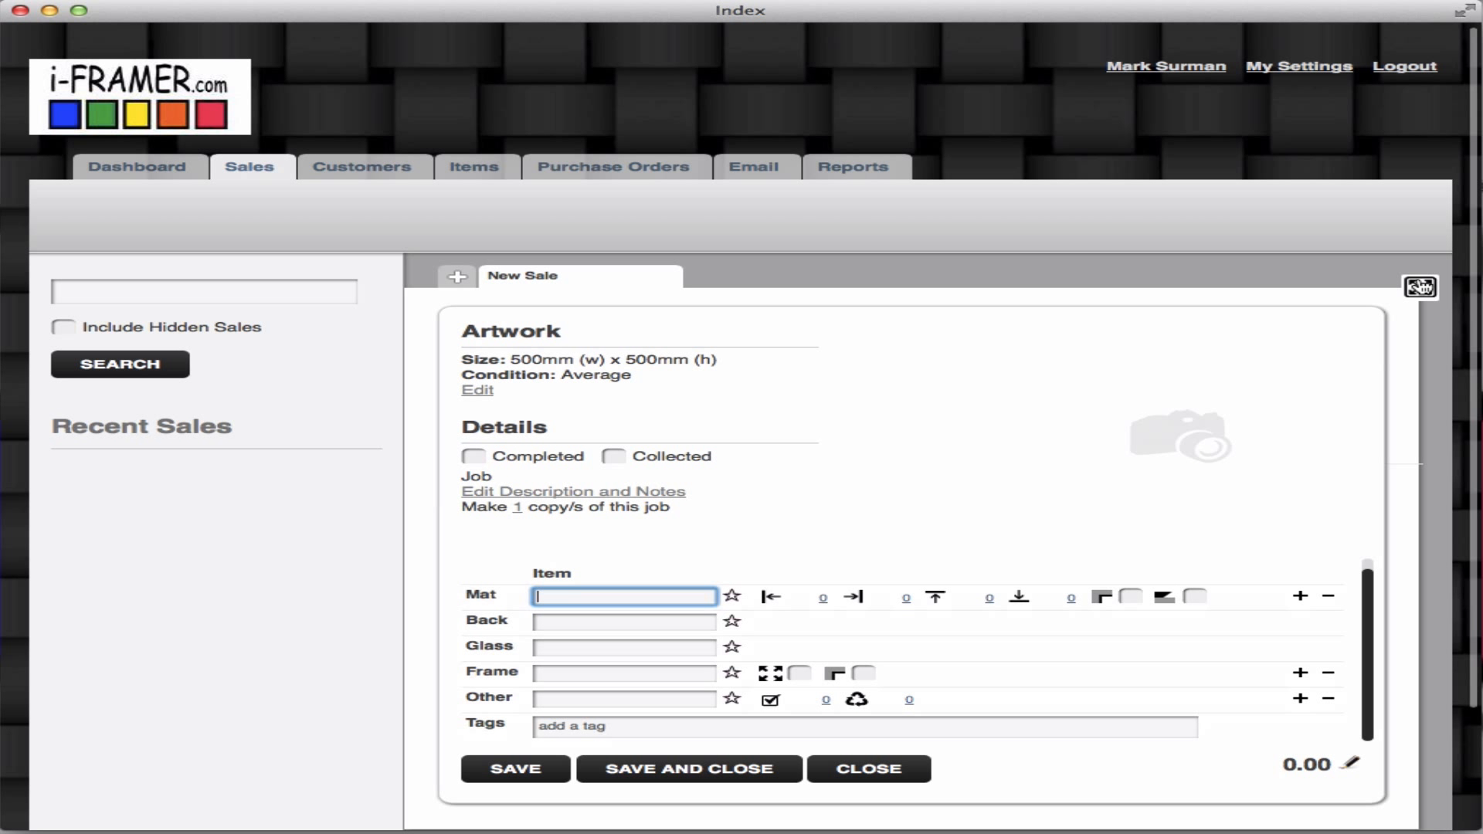
Step: Enlarge the job form and add Plastic Black Spacers as the job's Other item
left_click(1421, 286)
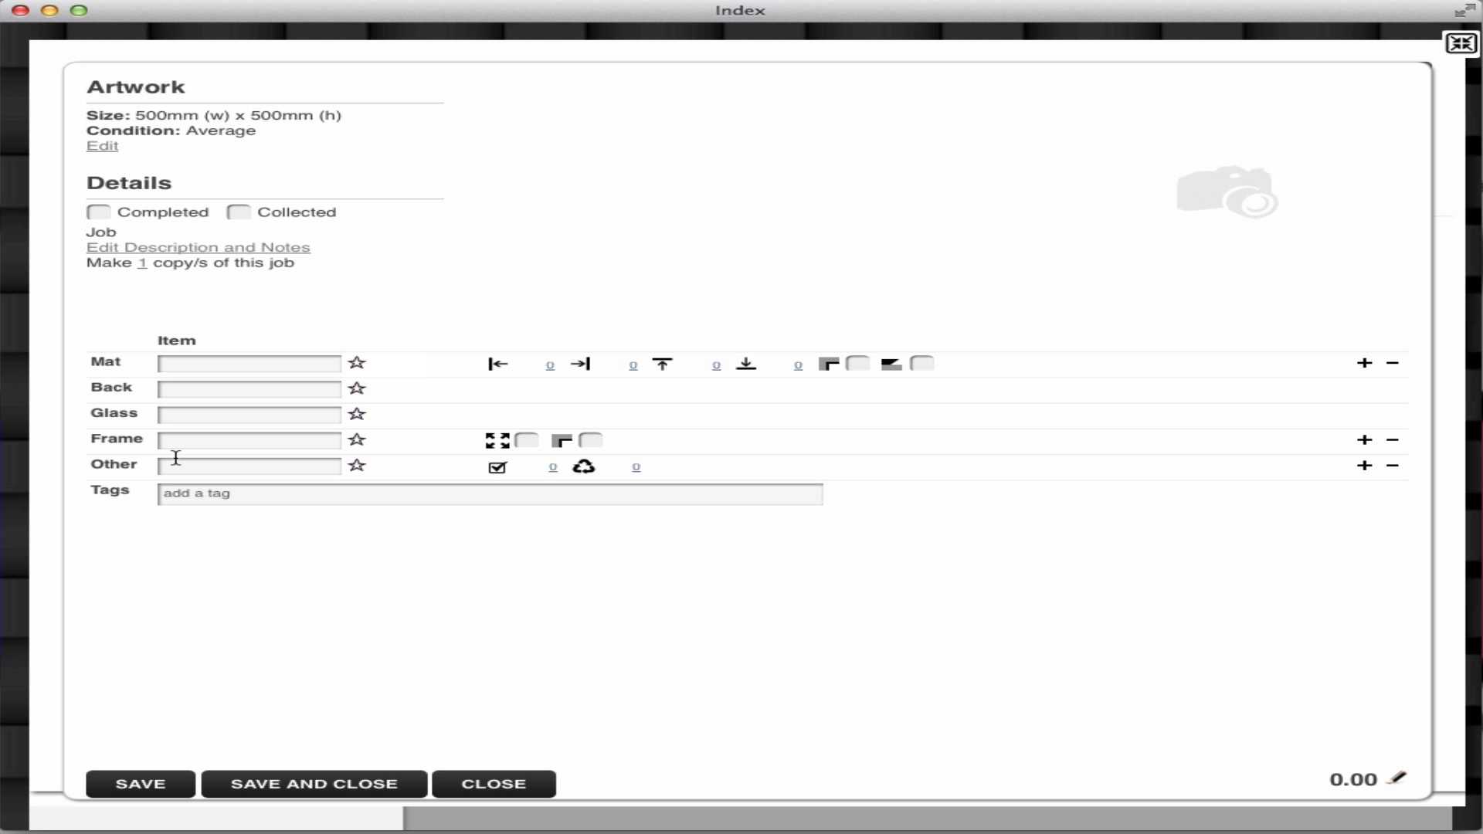
left_click(232, 466)
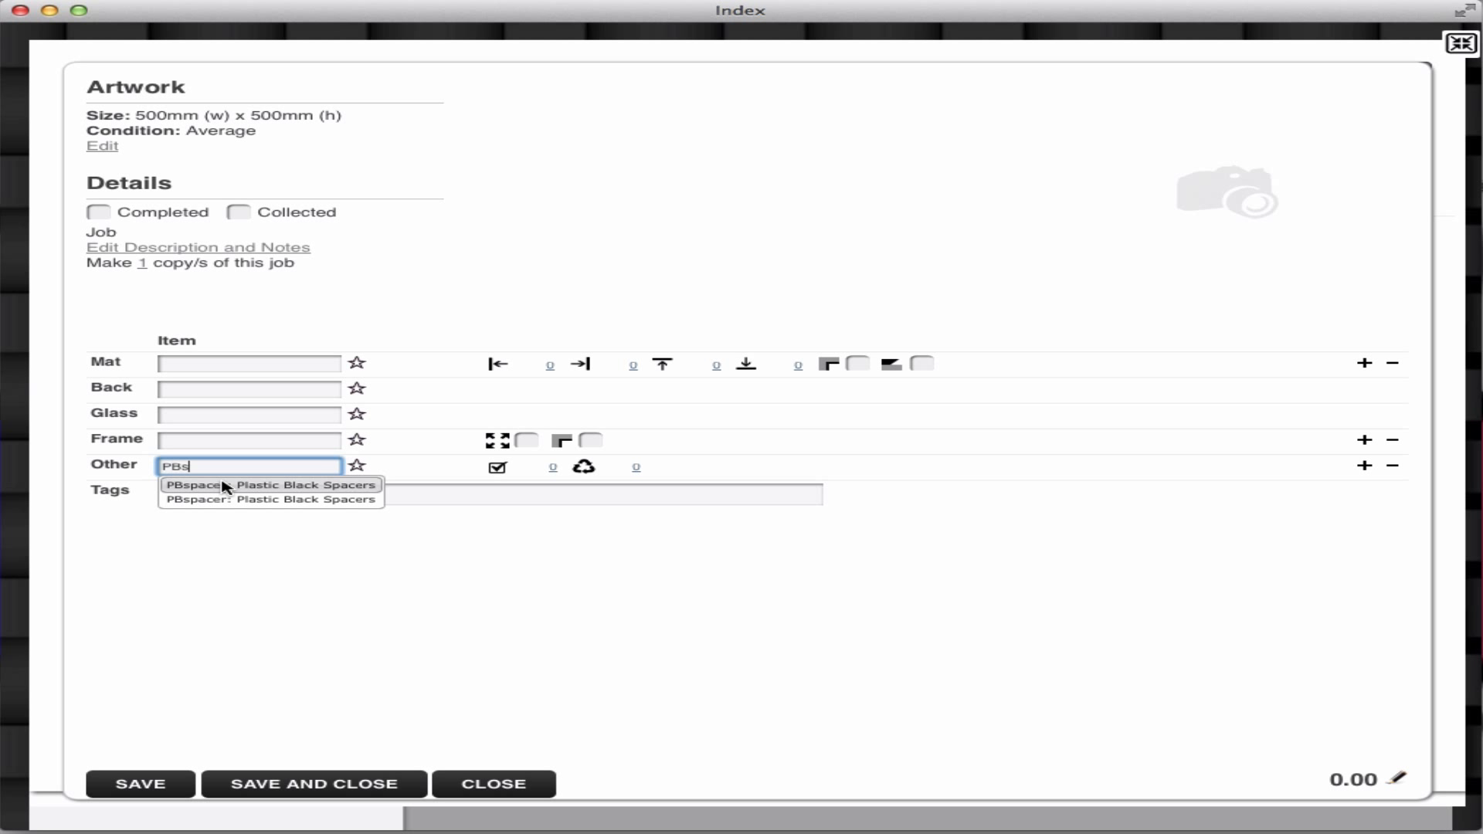
left_click(227, 485)
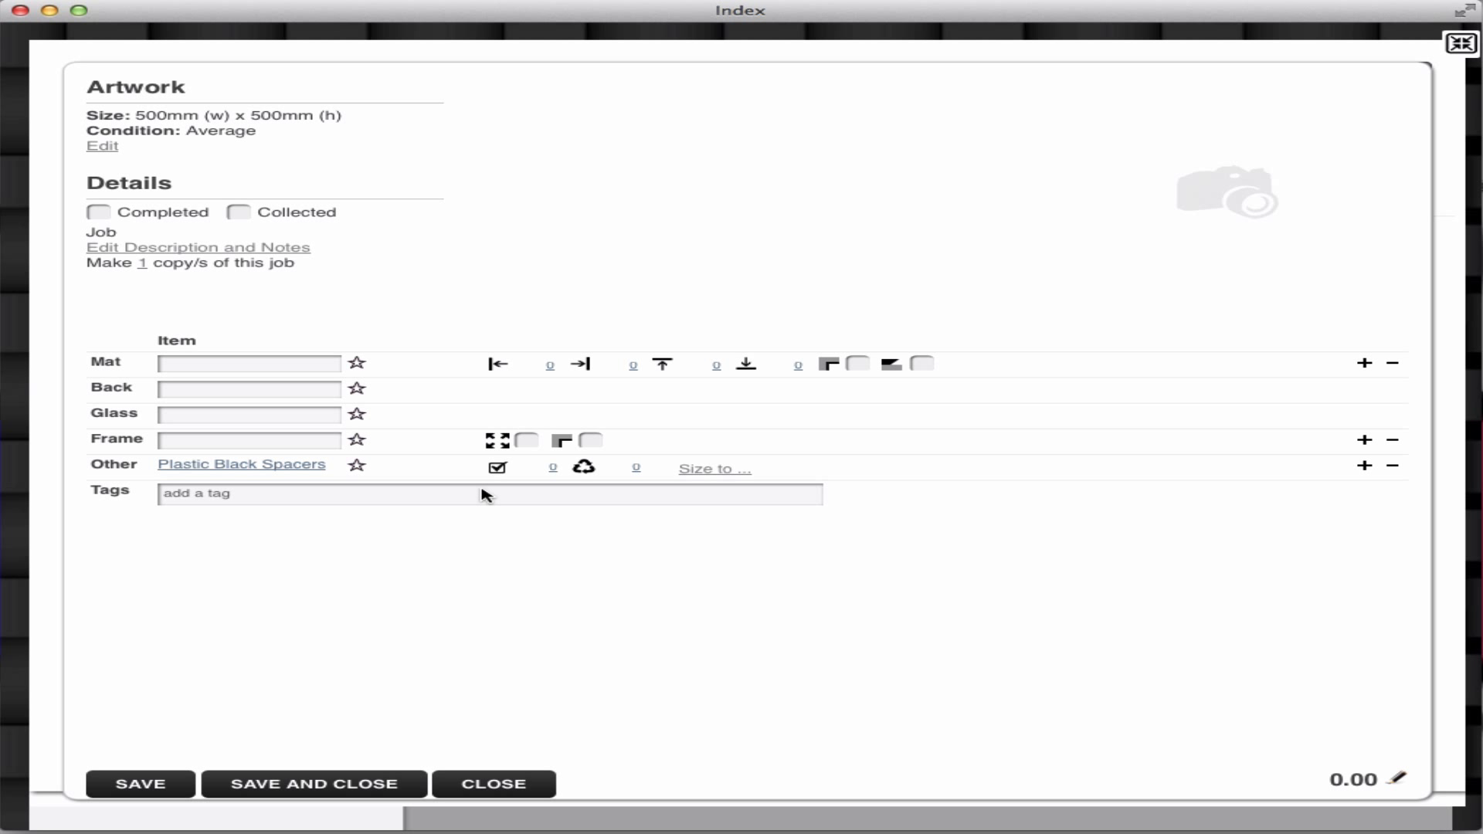
Step: Size the plastic spacers to the glass perimeter, save the job and show its price breakdown
left_click(709, 479)
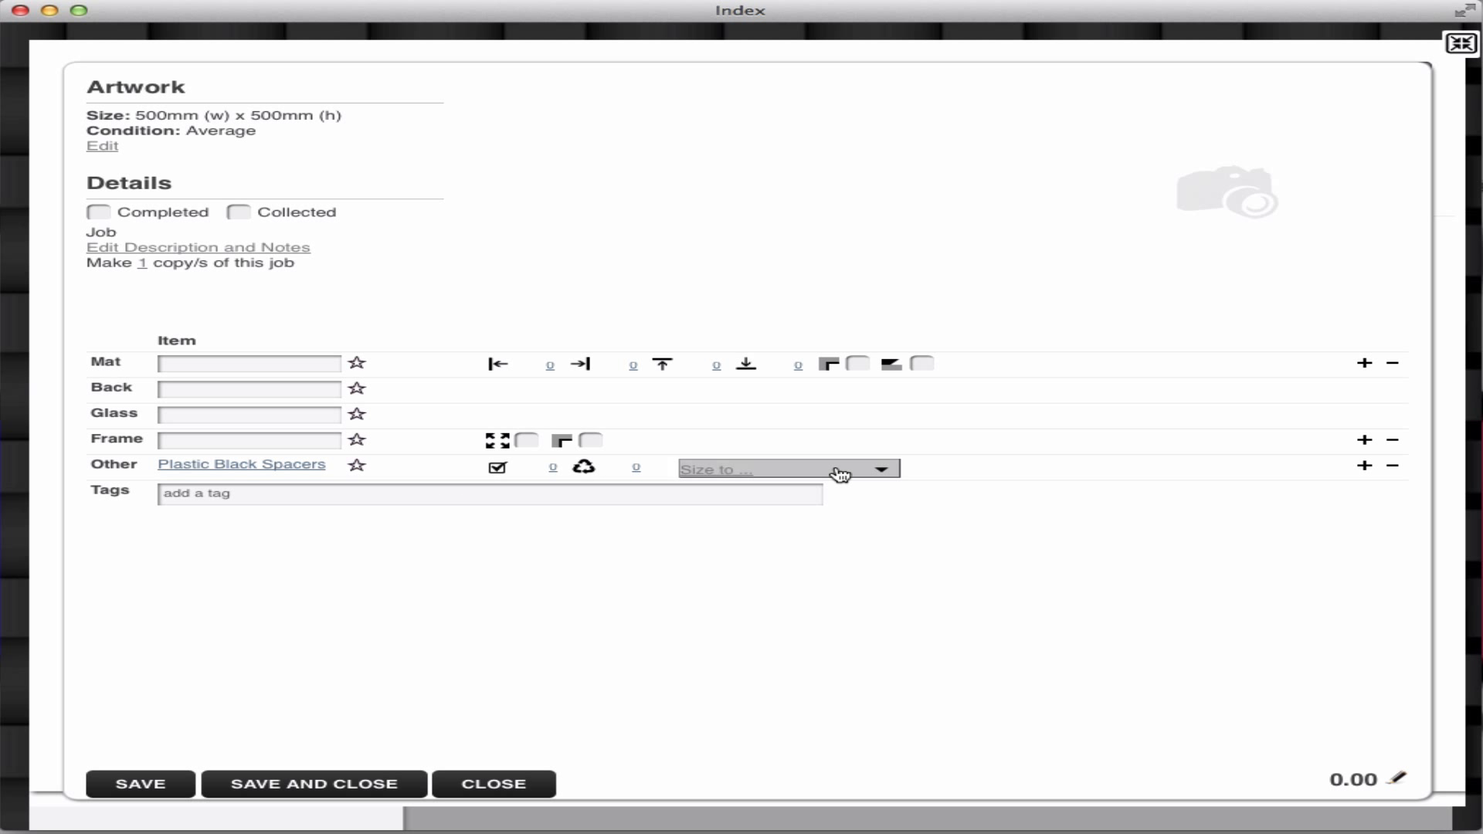
left_click(881, 470)
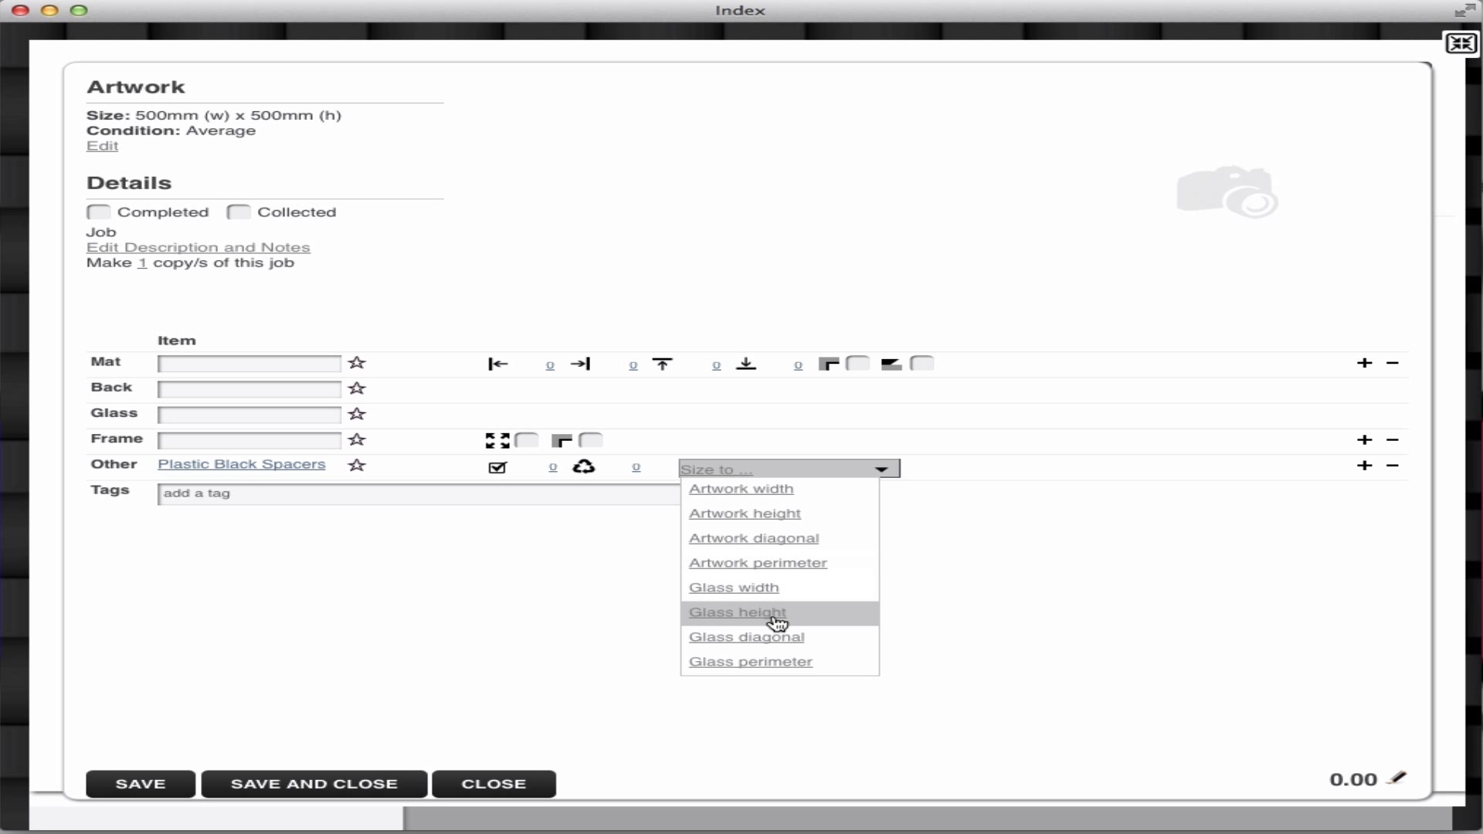
left_click(777, 663)
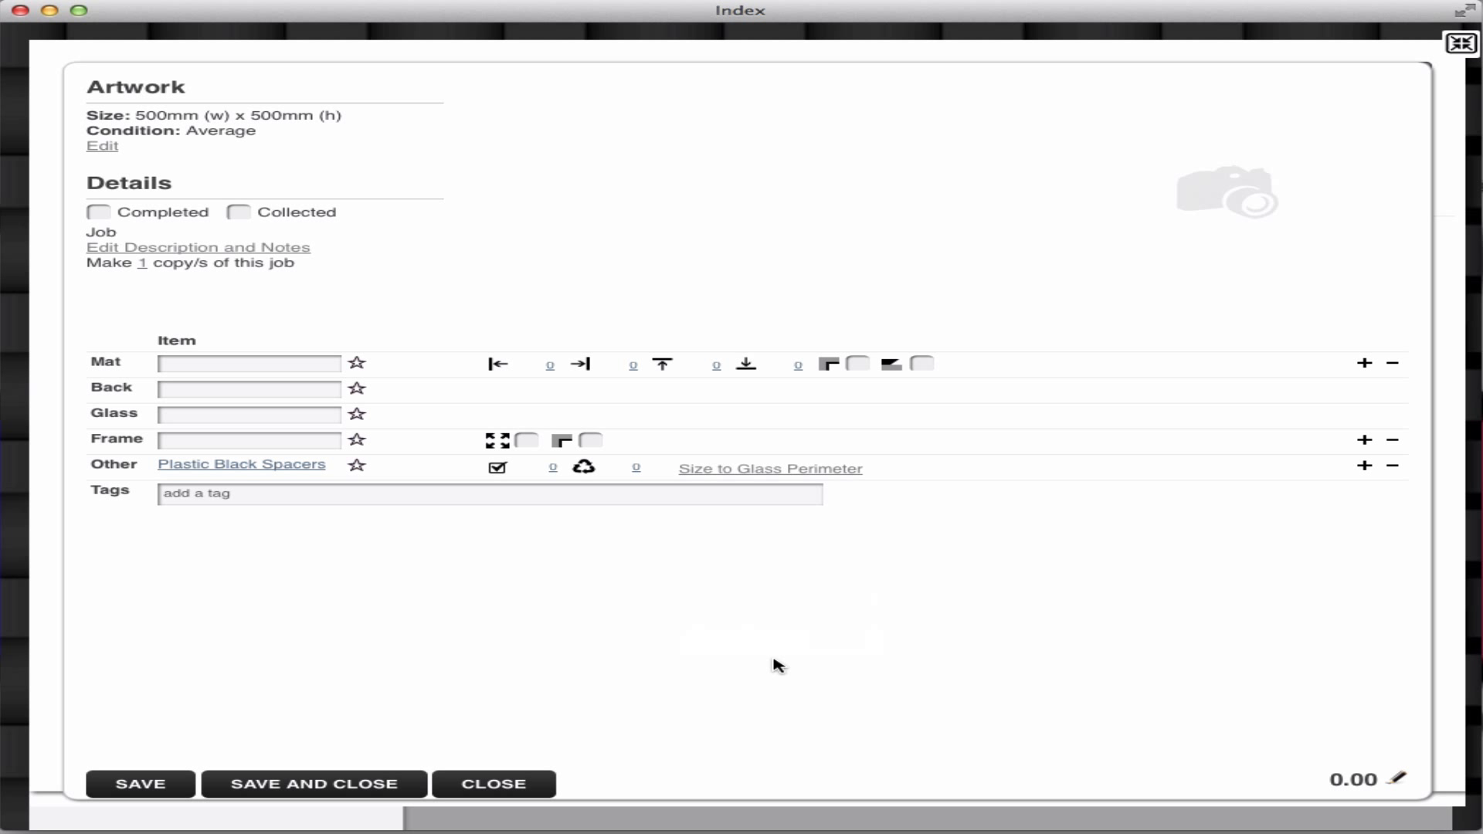
left_click(139, 784)
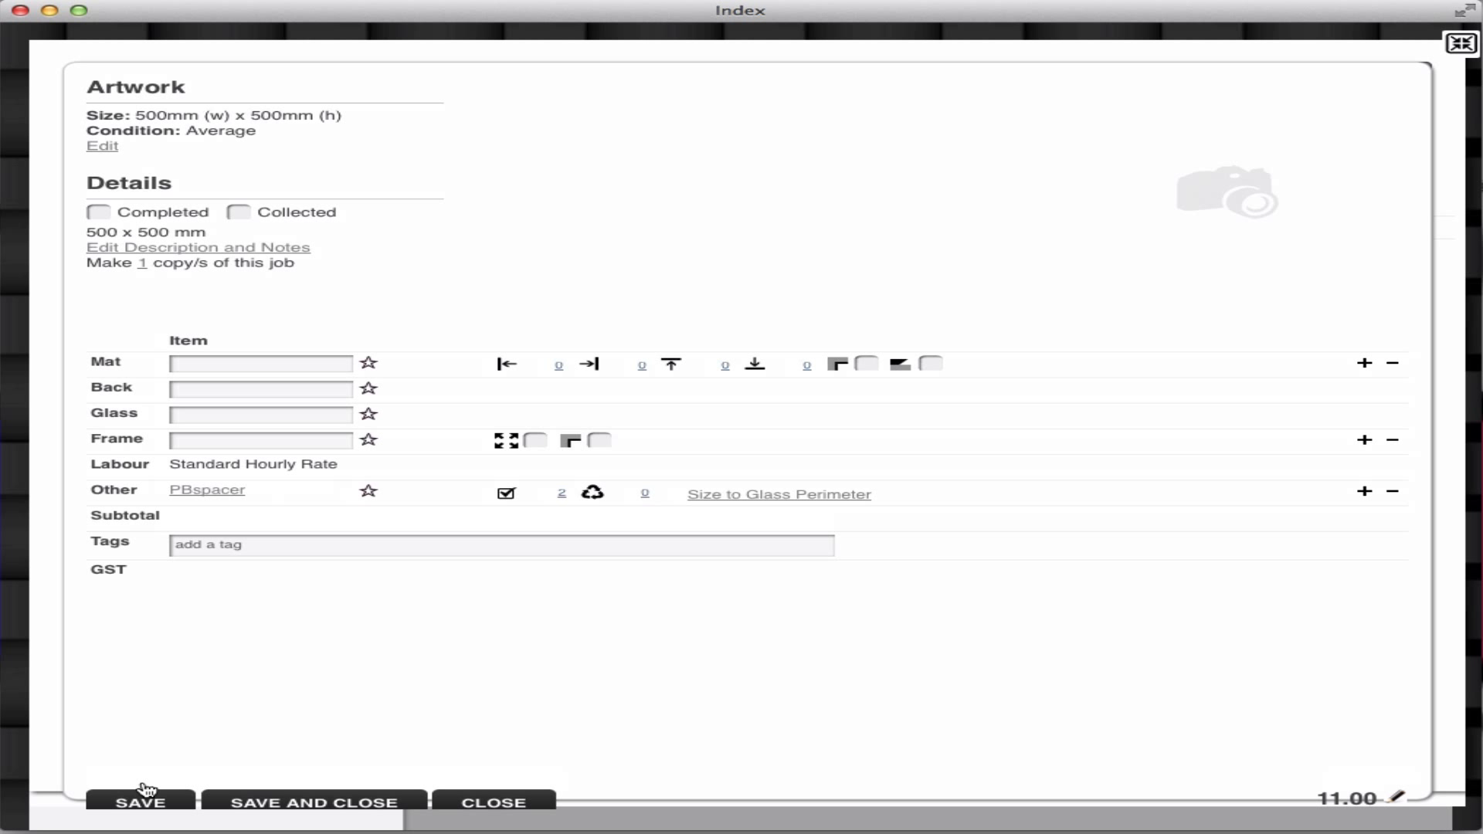
left_click(1335, 804)
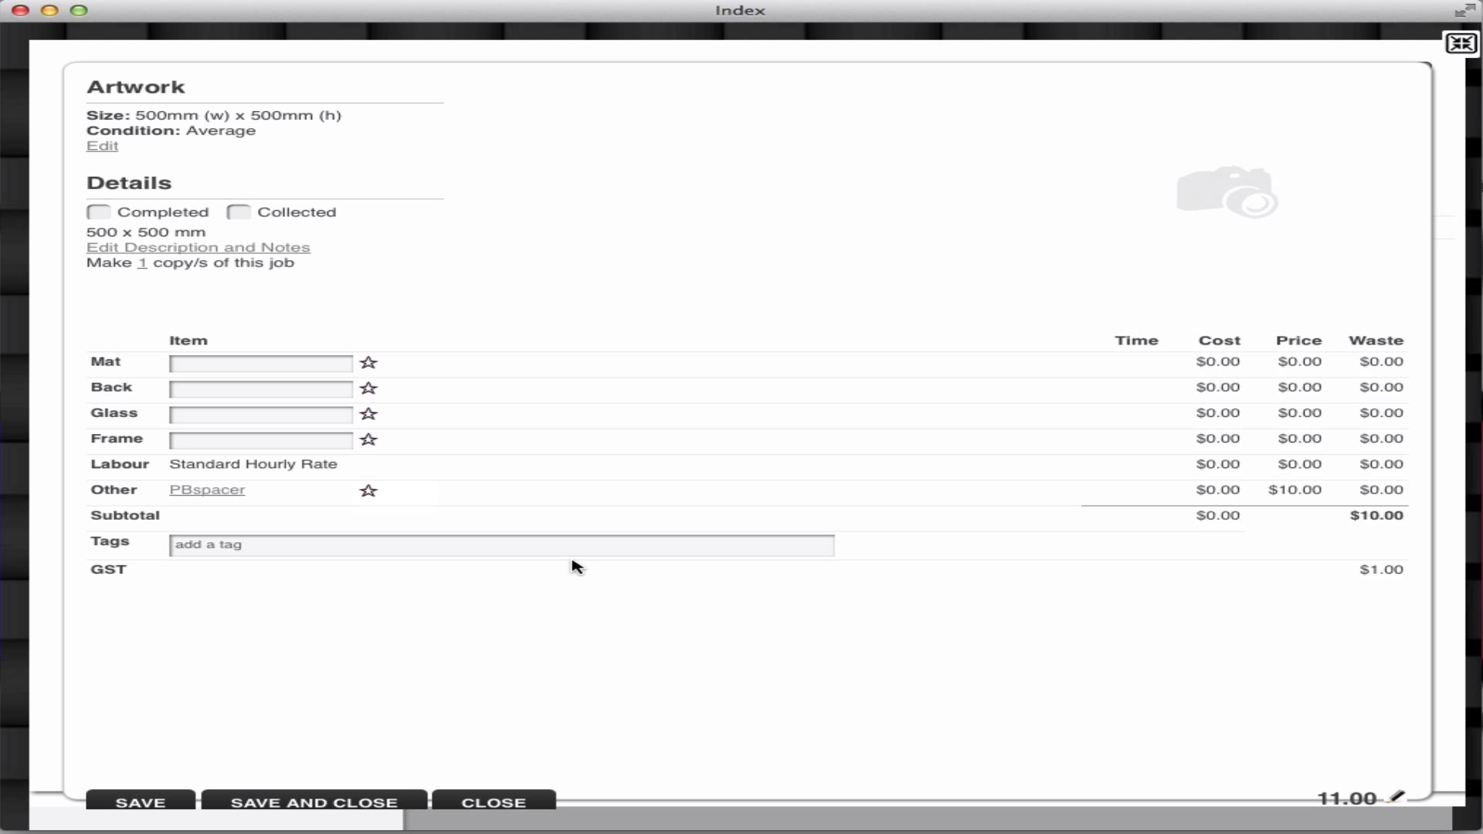
Step: Replace the job's Other item with Mat Spacers and save the job
left_click(217, 492)
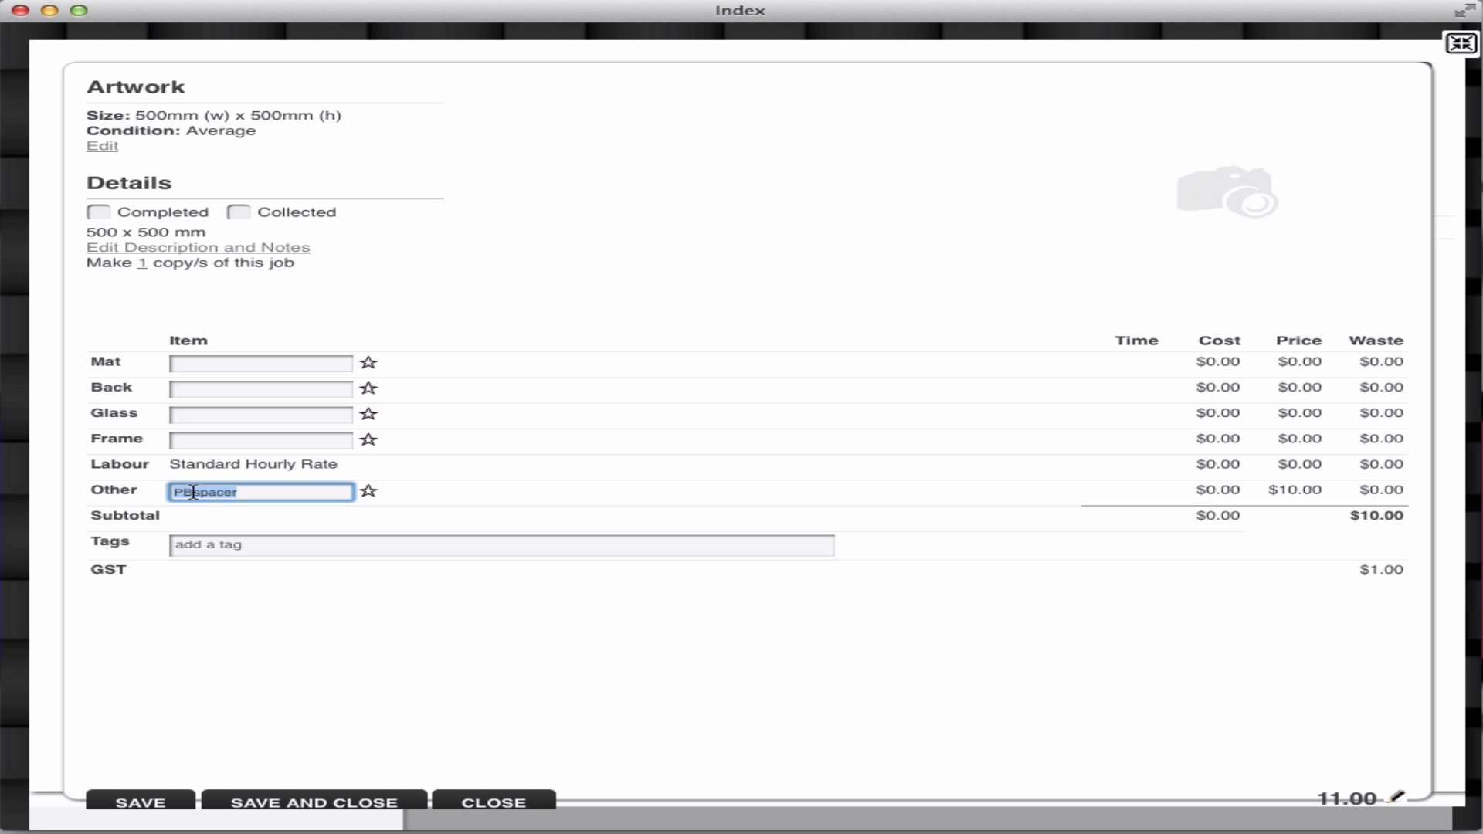
left_click(193, 492)
key("BackSpace")
key("BackSpace")
type("Mat")
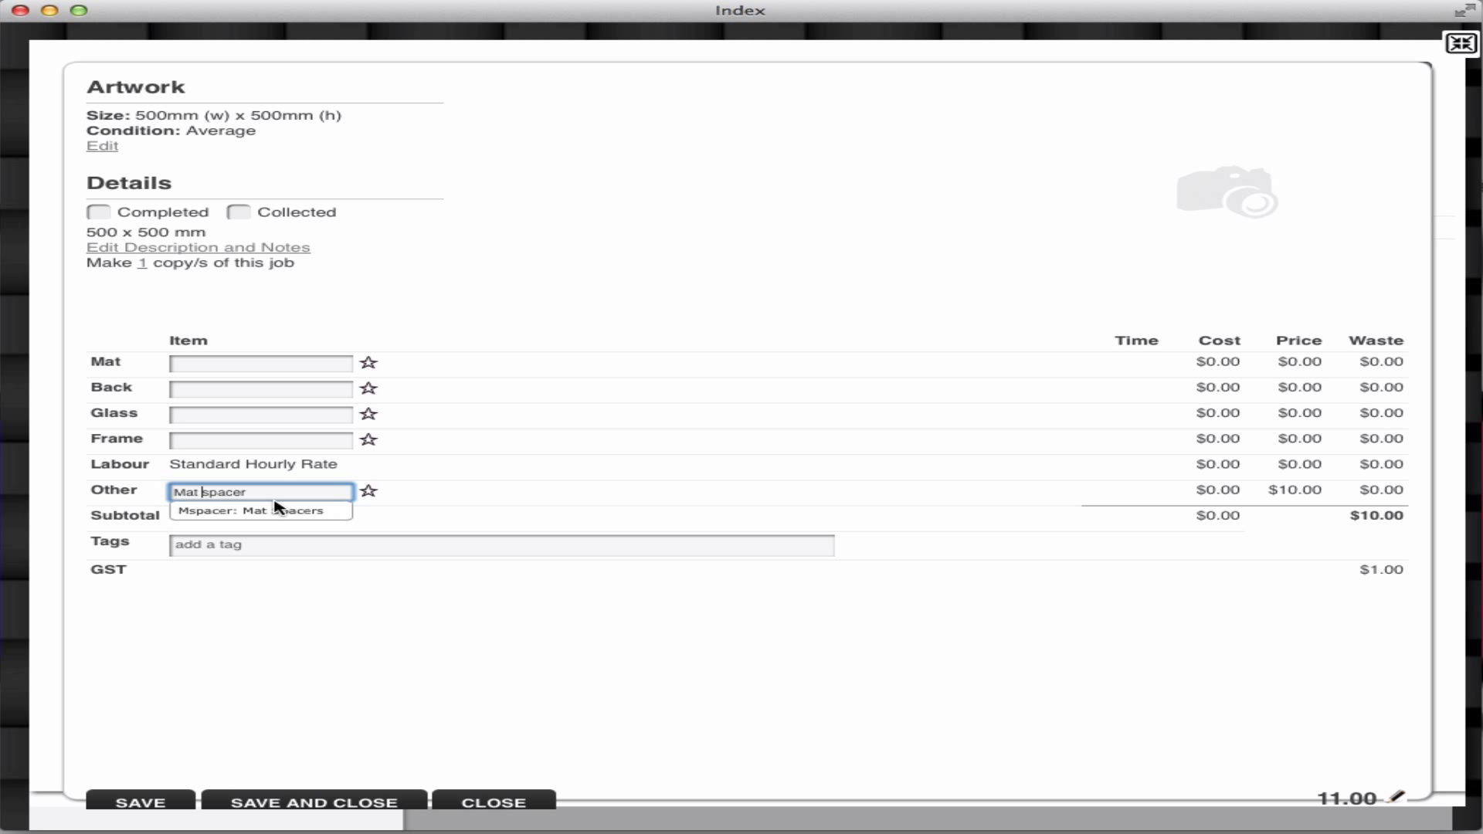
left_click(278, 510)
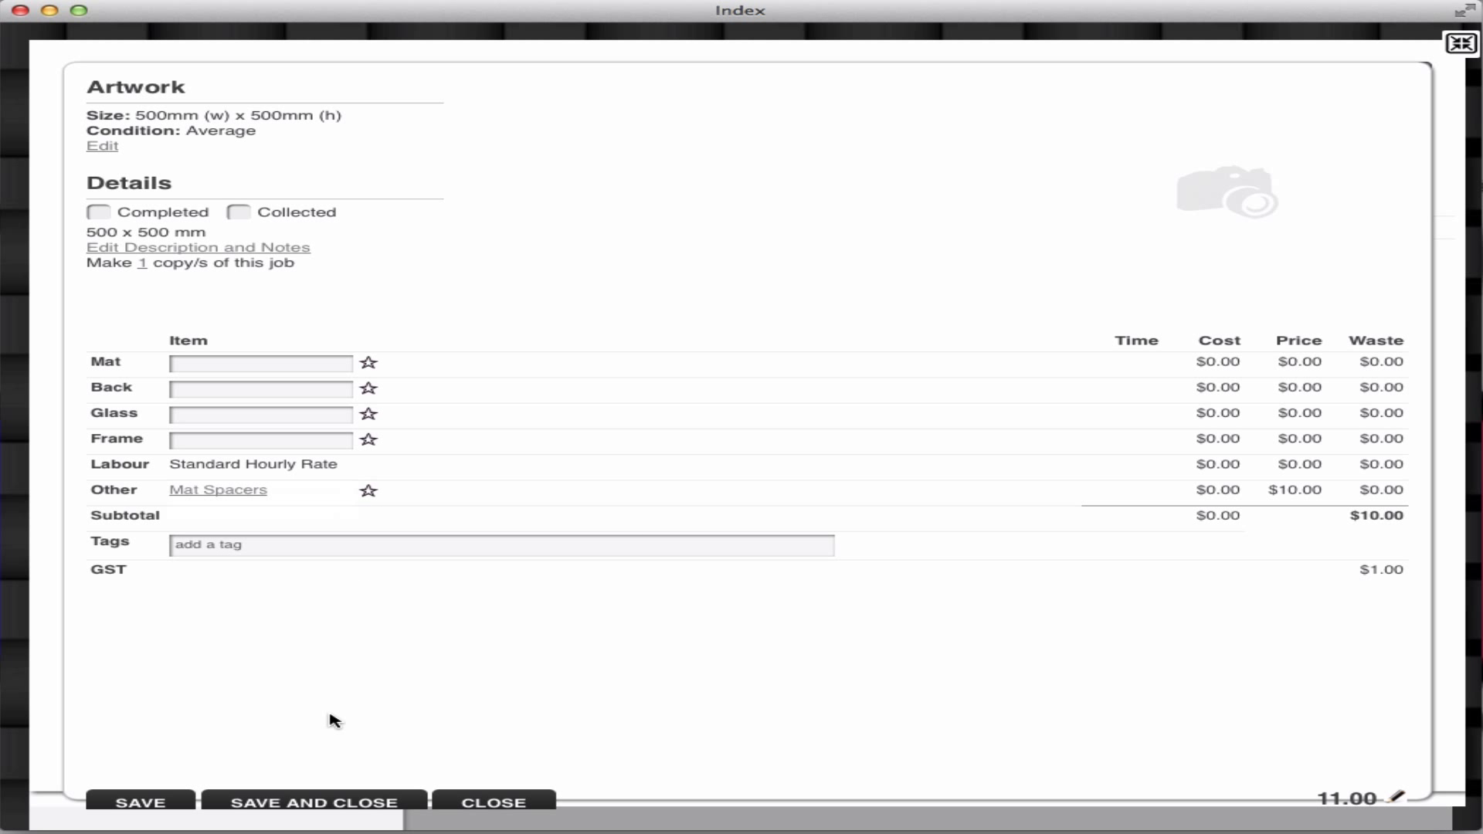
left_click(147, 803)
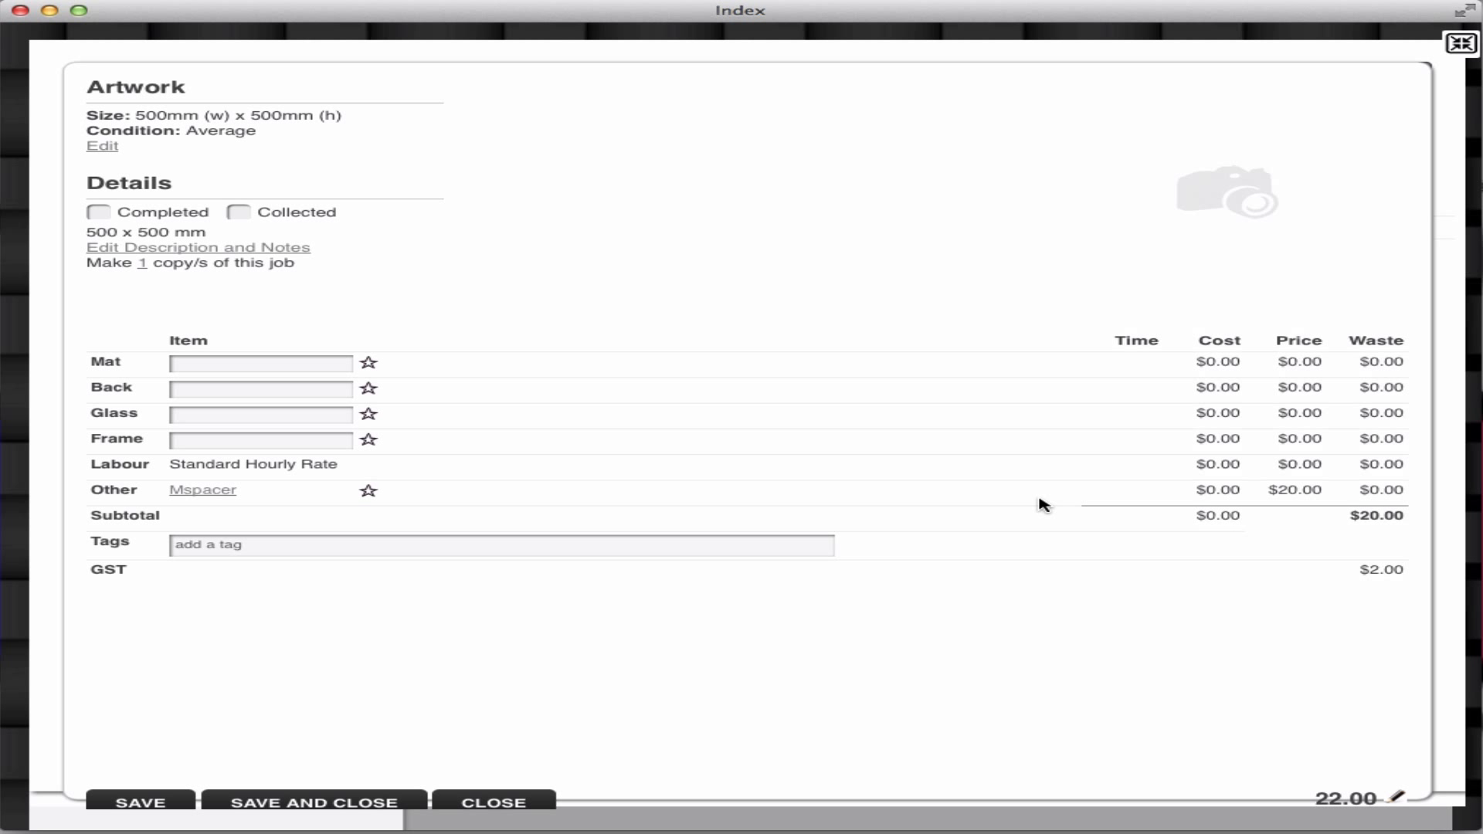
Step: Change the job's Other item to Timber Spacers and save the job
left_click(228, 493)
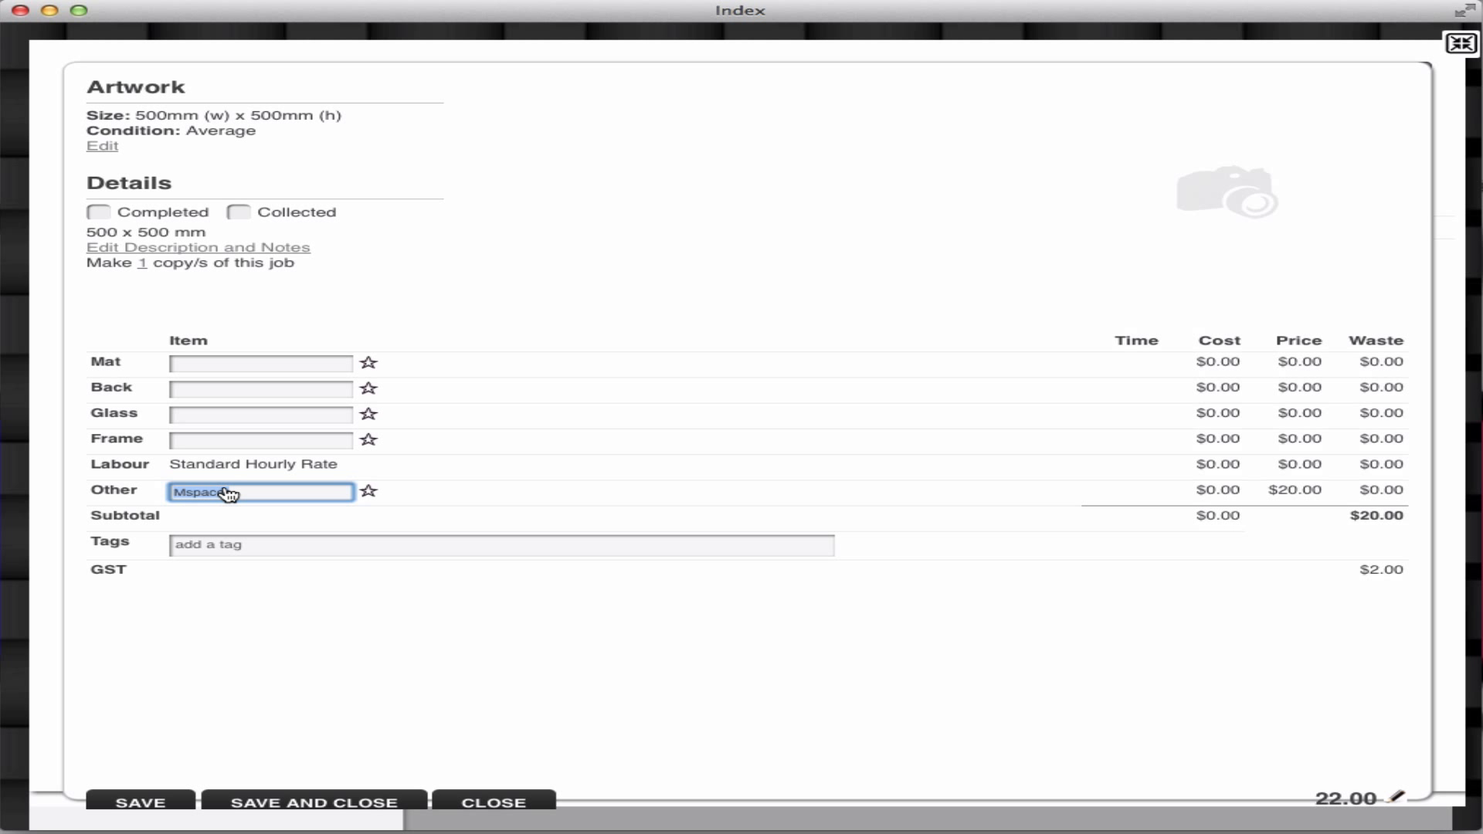
type("Tspa")
left_click(201, 509)
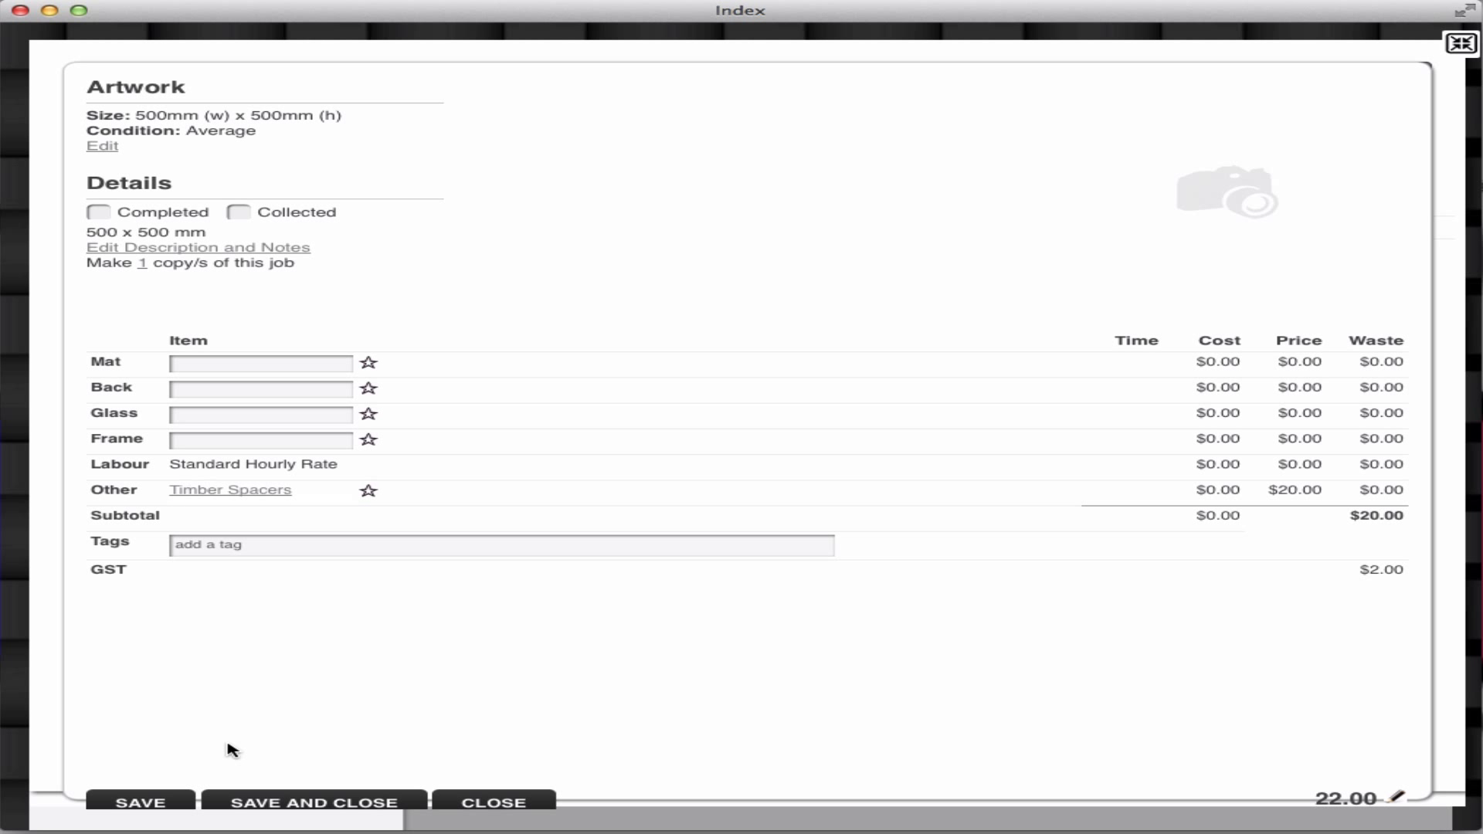
left_click(147, 803)
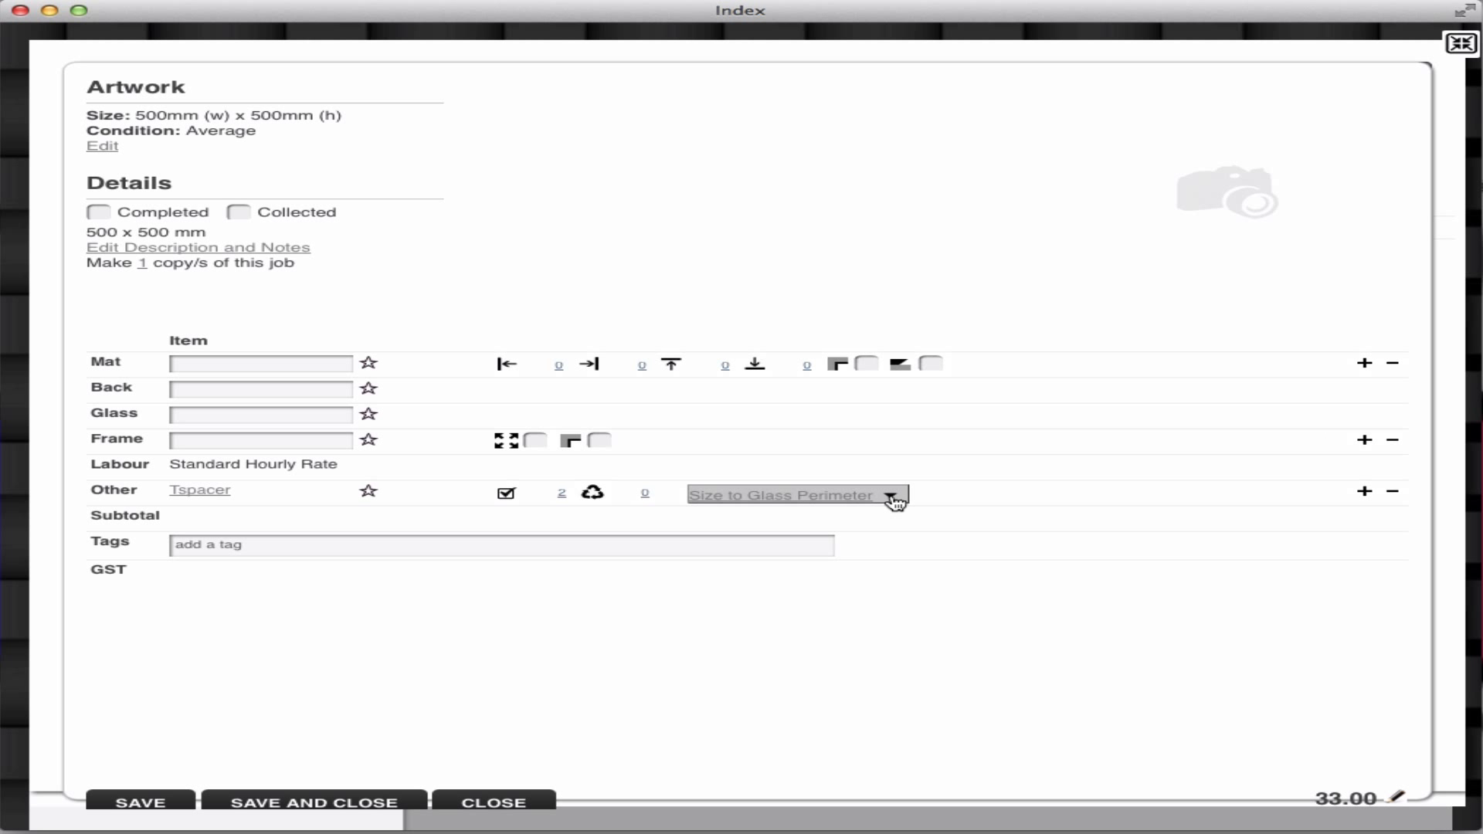
left_click(894, 500)
left_click(658, 615)
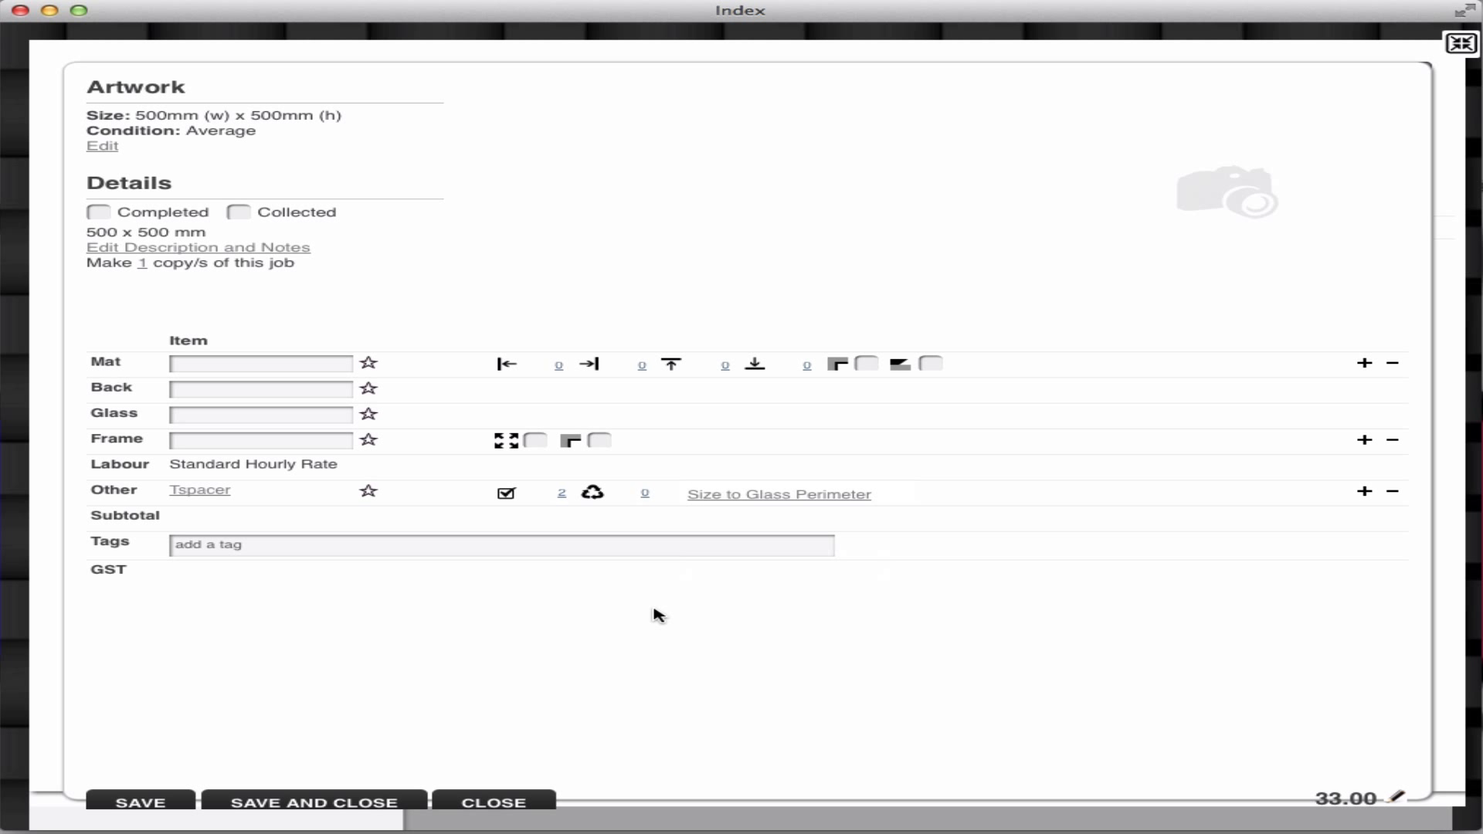